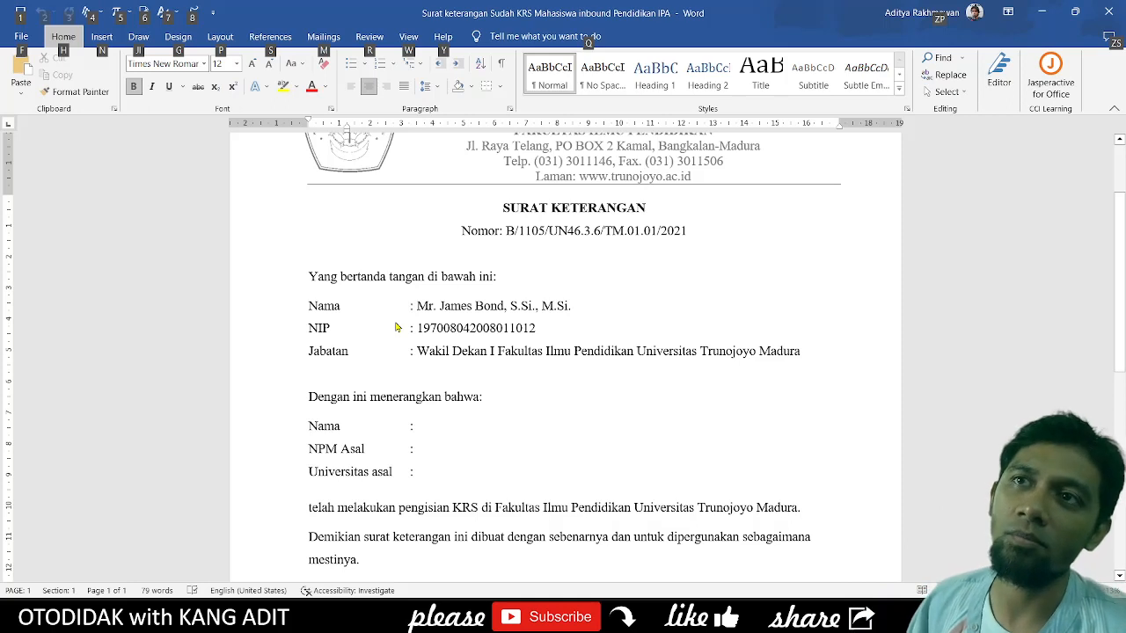
- Examine the Nim, Nama and Universitas Asal columns of the student table in the Excel workbook beside the letter
{"action": "left_click", "coordinate": [546, 426]}
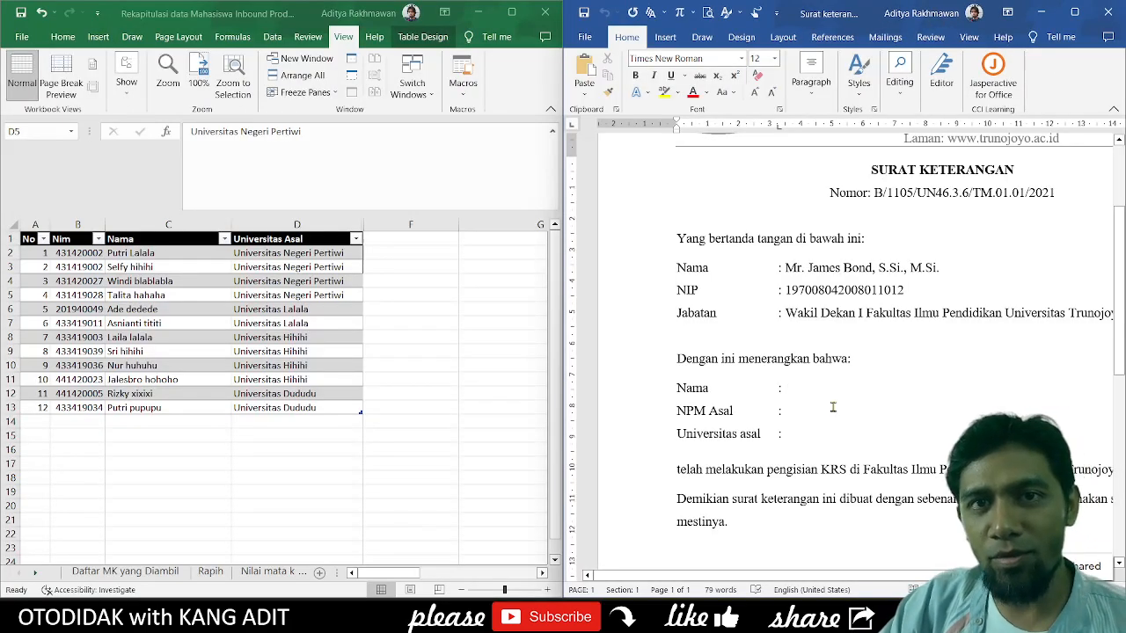
{"action": "left_click", "coordinate": [430, 379]}
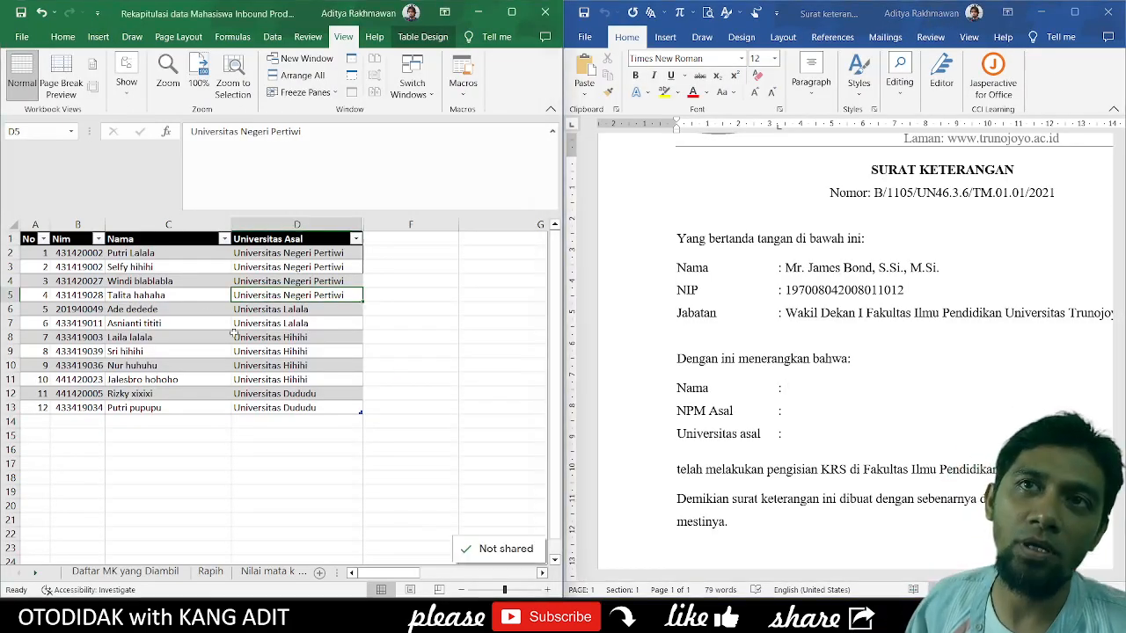
{"action": "left_click", "coordinate": [62, 241]}
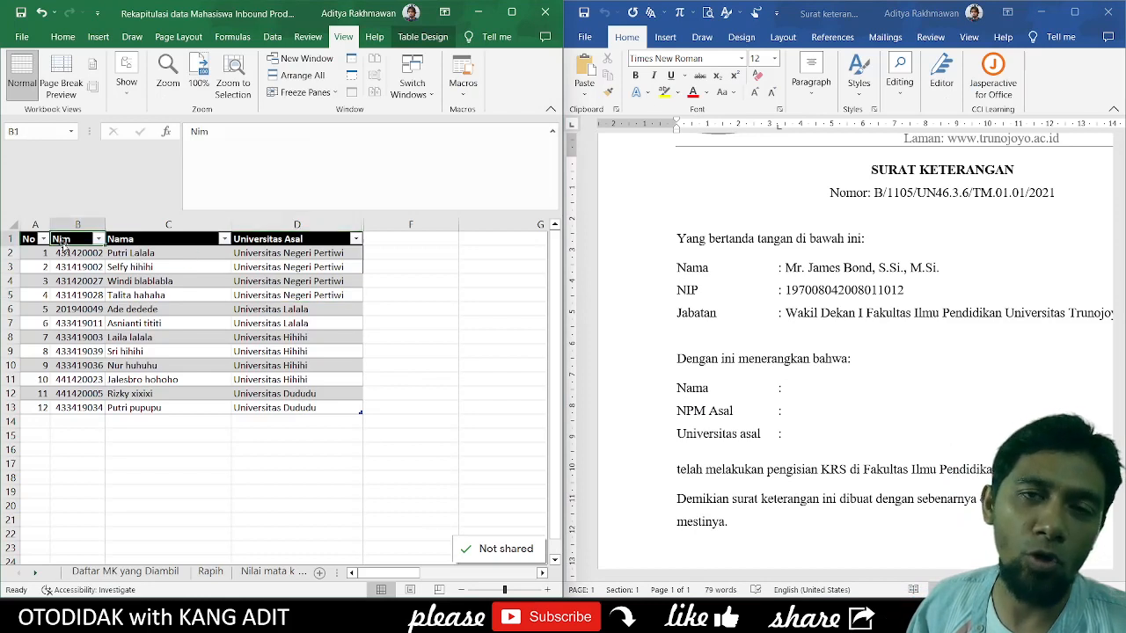
{"action": "left_click_drag", "start_coordinate": [159, 279], "coordinate": [143, 264]}
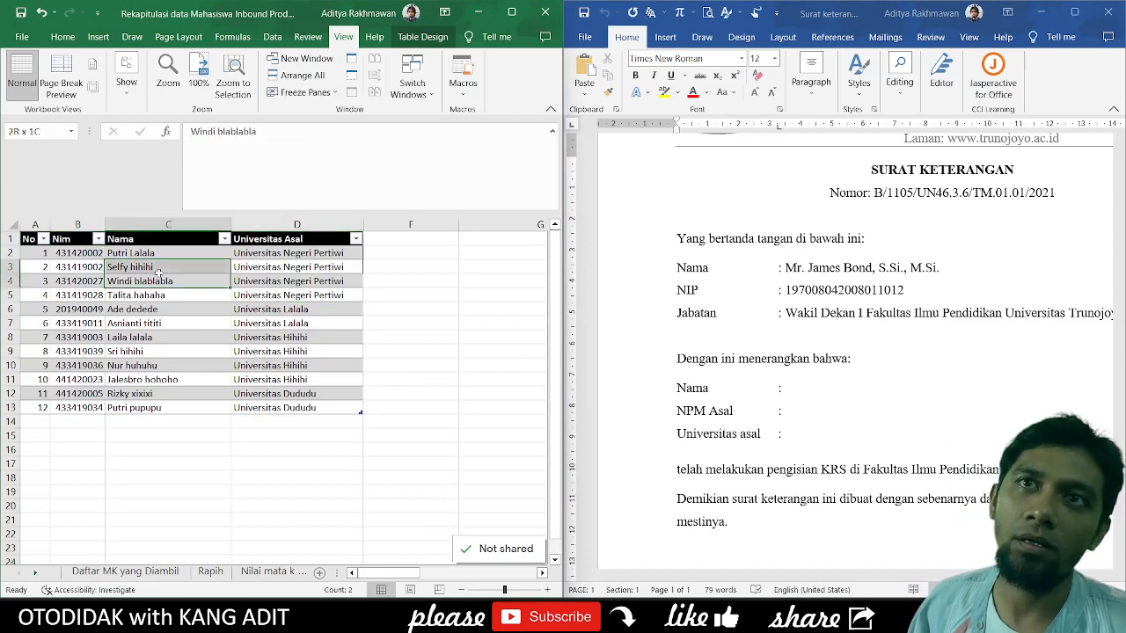
{"action": "left_click", "coordinate": [134, 239]}
{"action": "left_click", "coordinate": [287, 238]}
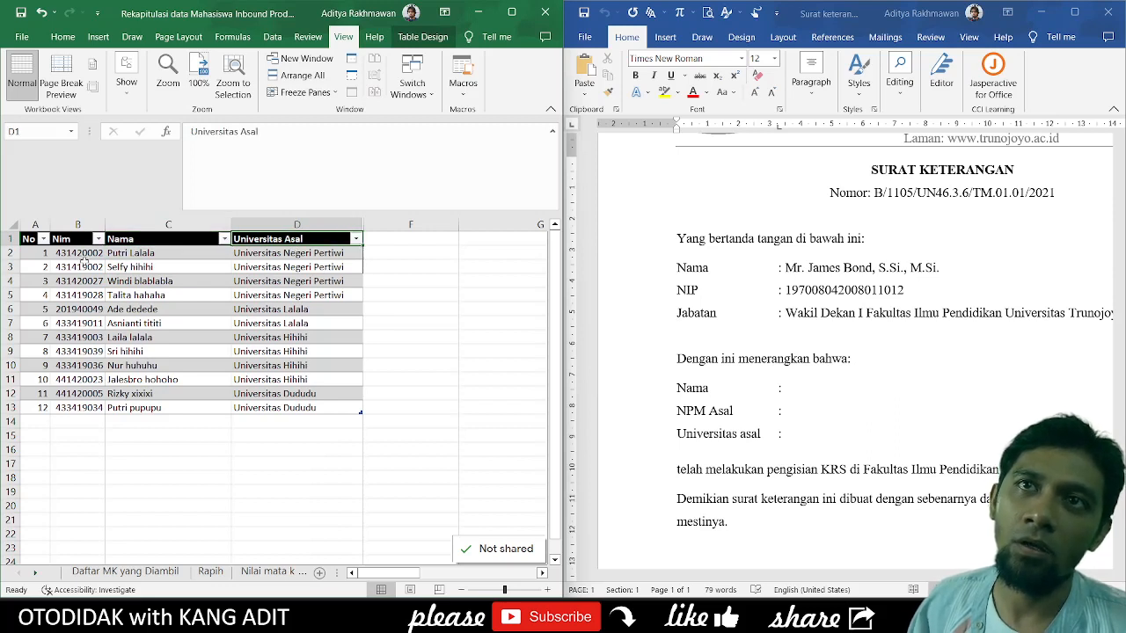
{"action": "left_click", "coordinate": [129, 256]}
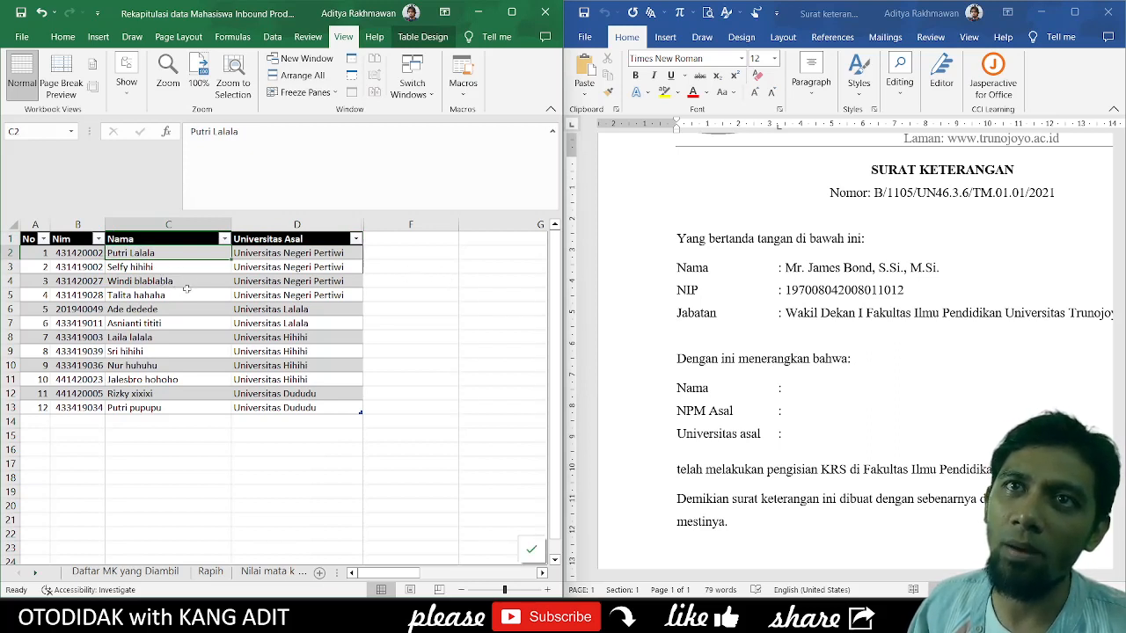
{"action": "left_click", "coordinate": [184, 322]}
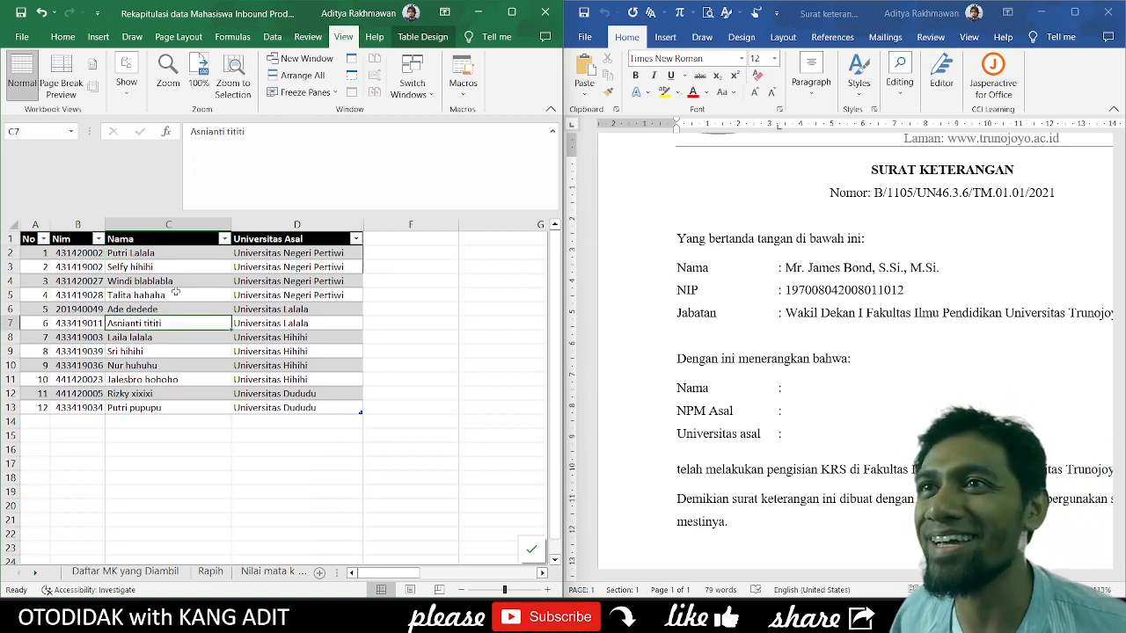
{"action": "left_click", "coordinate": [172, 295]}
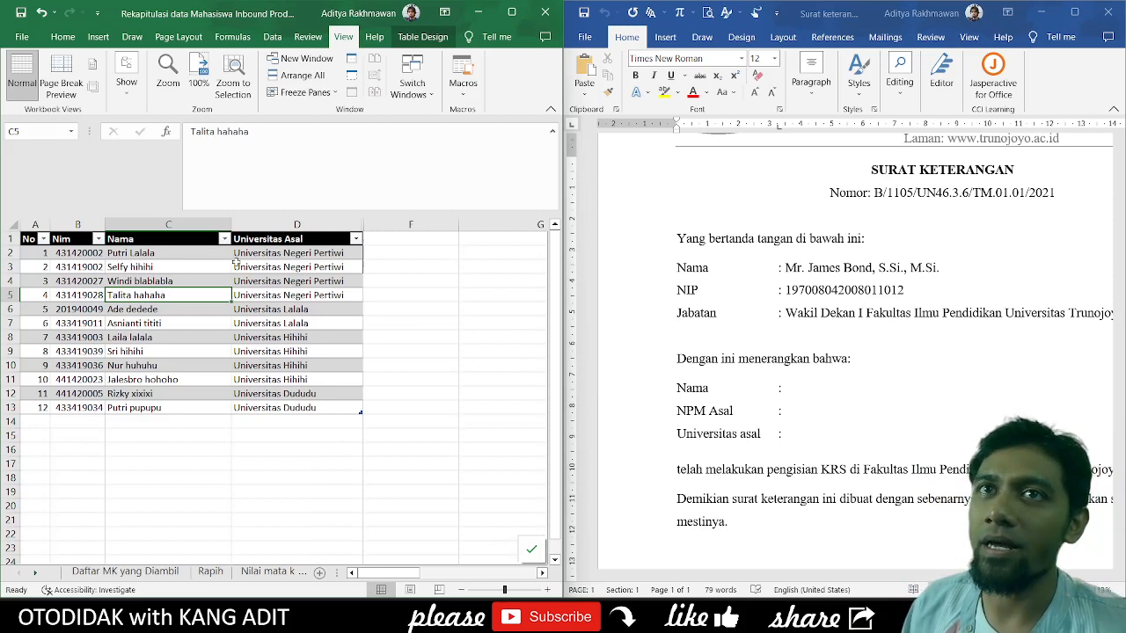
{"action": "left_click", "coordinate": [151, 253]}
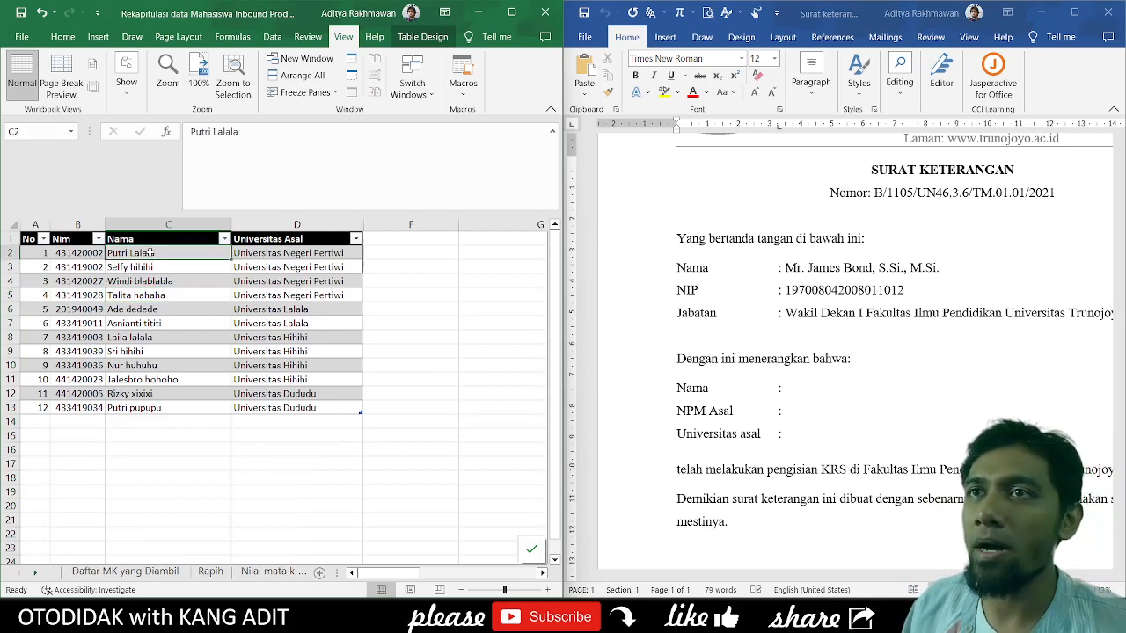
- Compare the first student's record in Excel with the blank Nama, NPM Asal and Universitas asal lines in the Word letter
{"action": "left_click", "coordinate": [798, 391]}
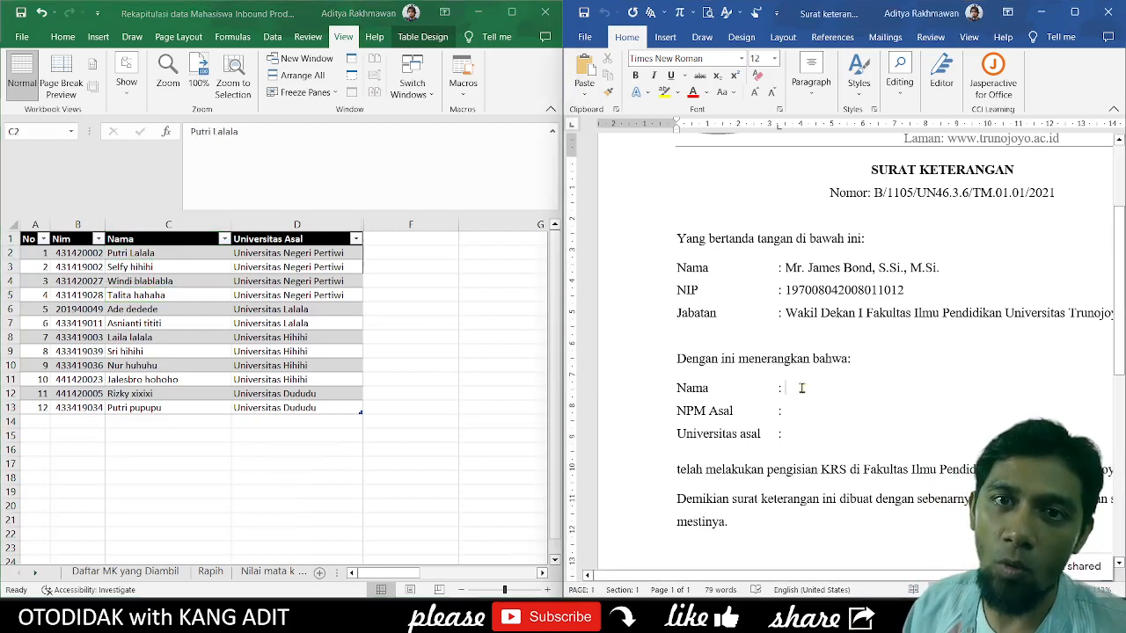
{"action": "left_click", "coordinate": [91, 262]}
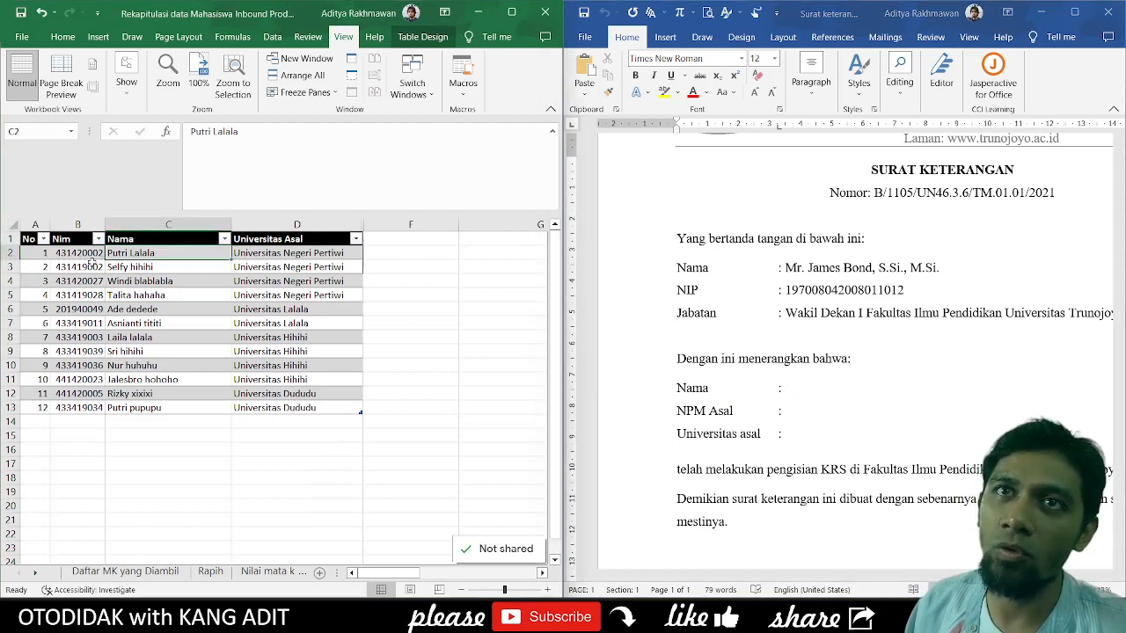
{"action": "left_click", "coordinate": [91, 255]}
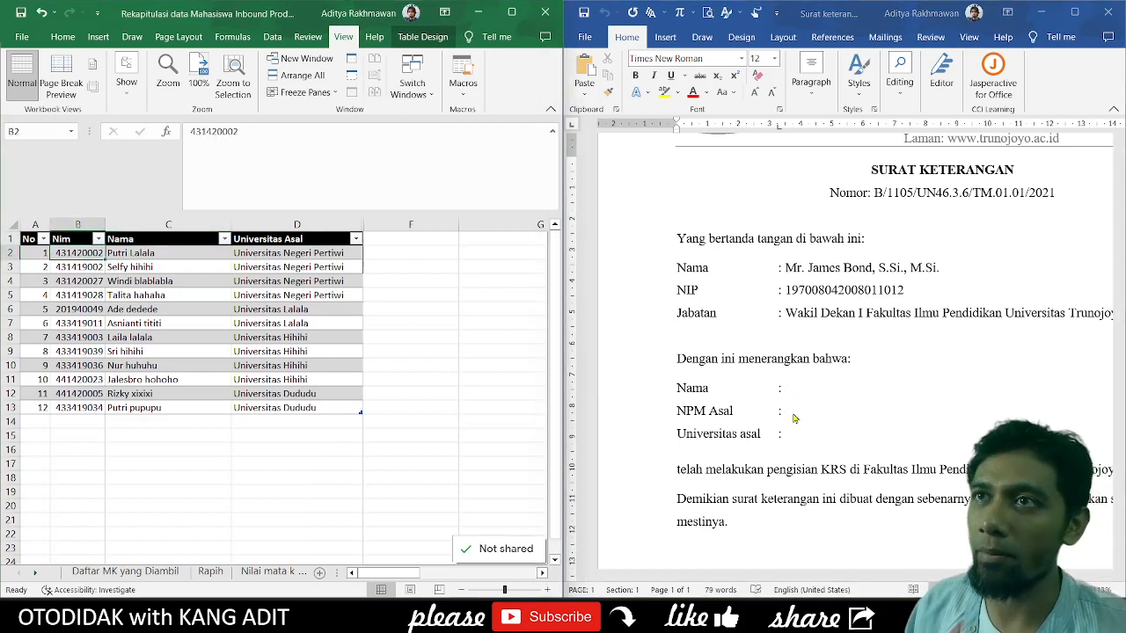
{"action": "key", "text": "alt+Tab"}
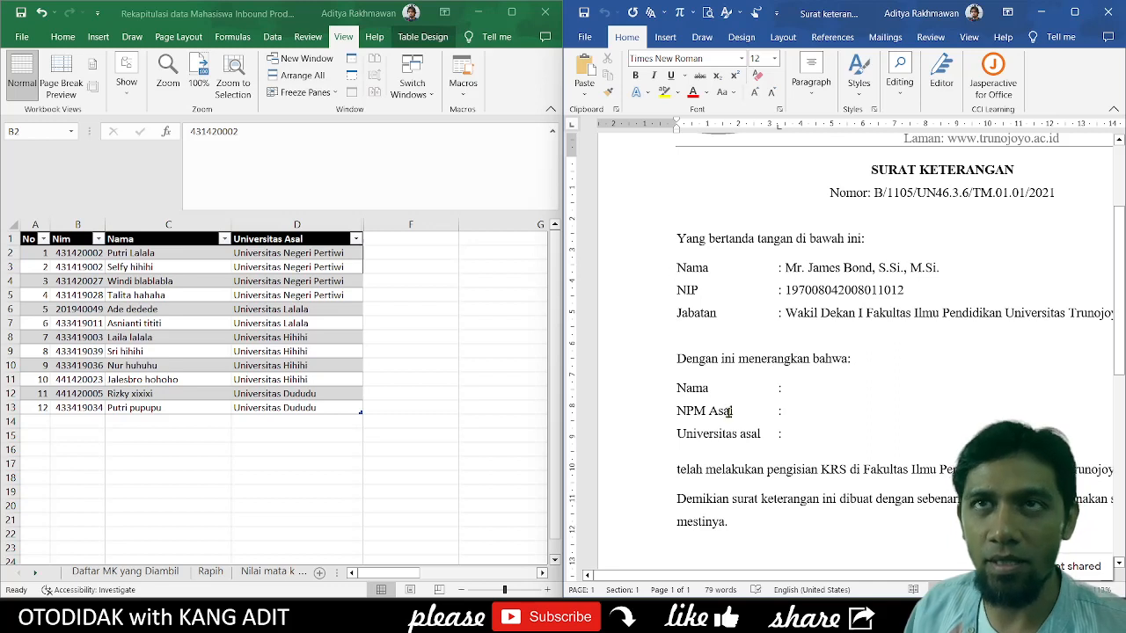
{"action": "key", "text": "alt+Tab"}
{"action": "left_click", "coordinate": [278, 253]}
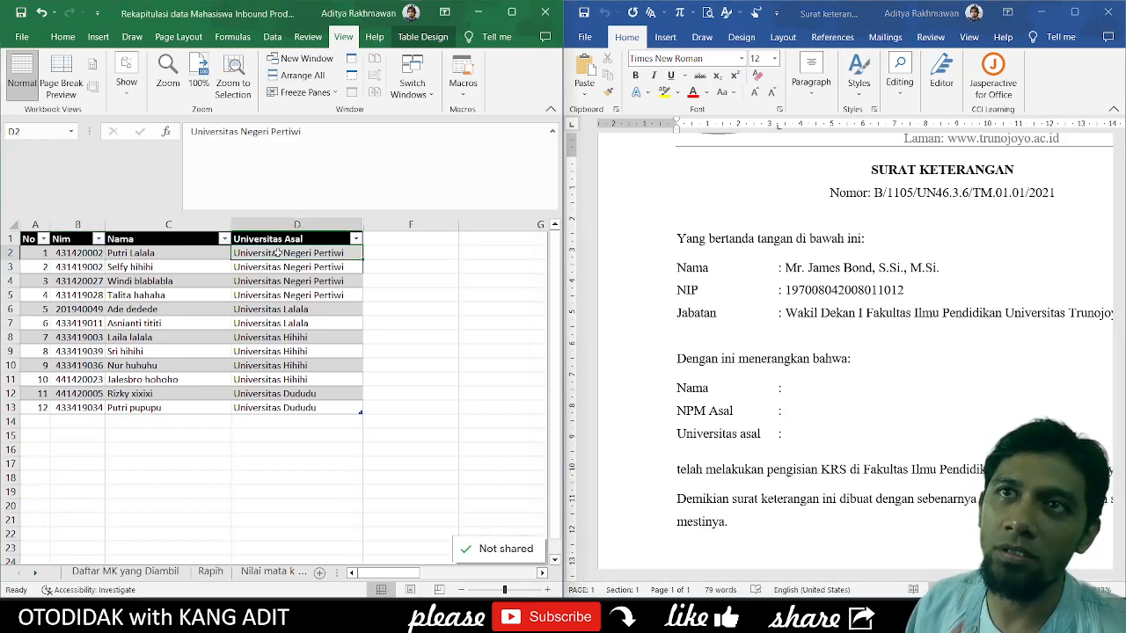
{"action": "left_click", "coordinate": [807, 436]}
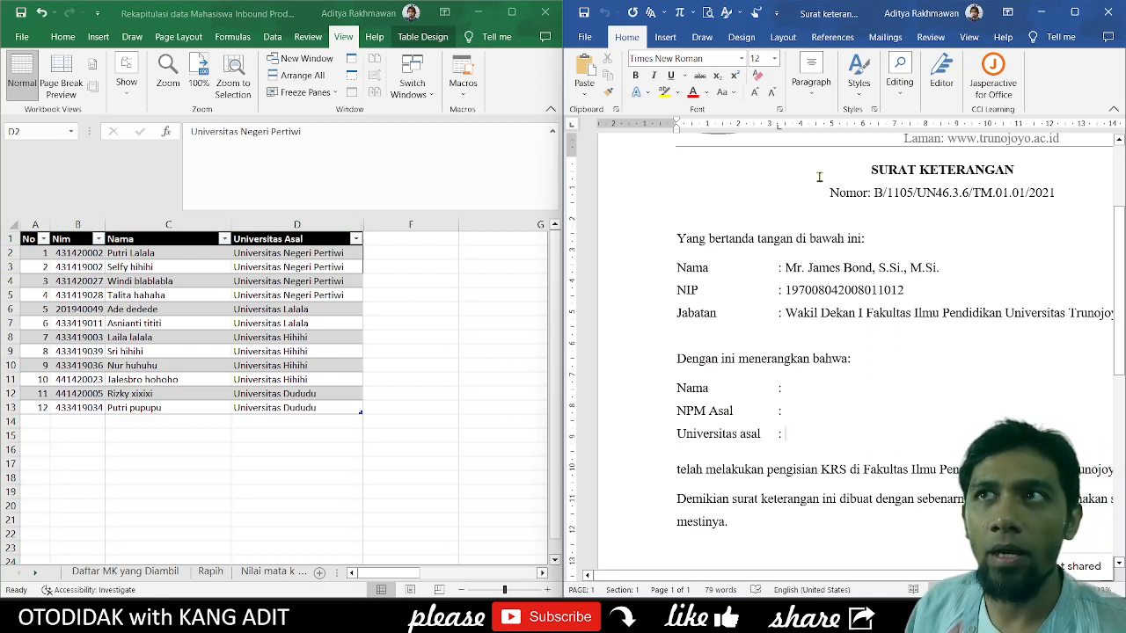
{"action": "double_click", "coordinate": [125, 269]}
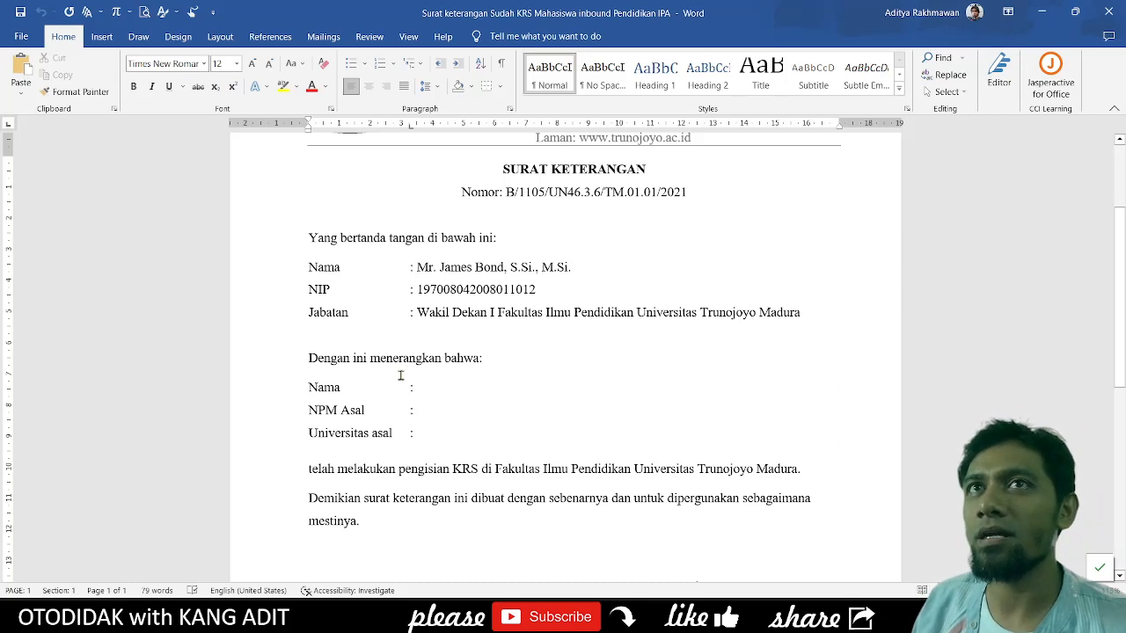
- Attach the existing workbook "Rekapitulasi data Mahasiswa Inbound Prodi IPA" from the "238. Mail merge excel ke docx" folder as the letter's mail merge recipient list
{"action": "left_click", "coordinate": [322, 38]}
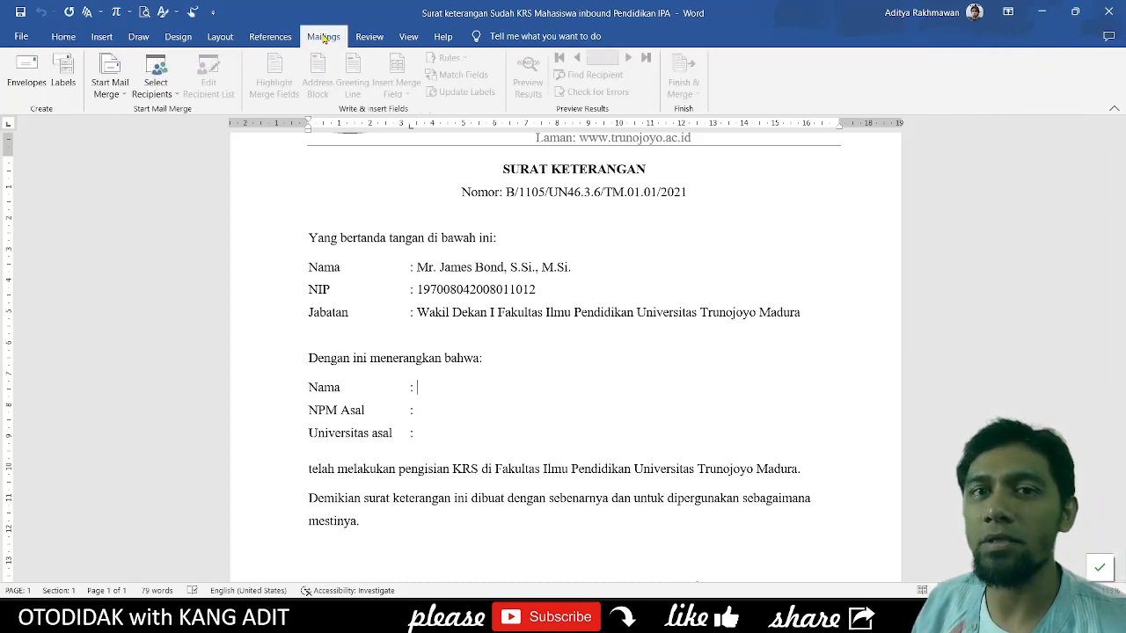
{"action": "left_click", "coordinate": [157, 91]}
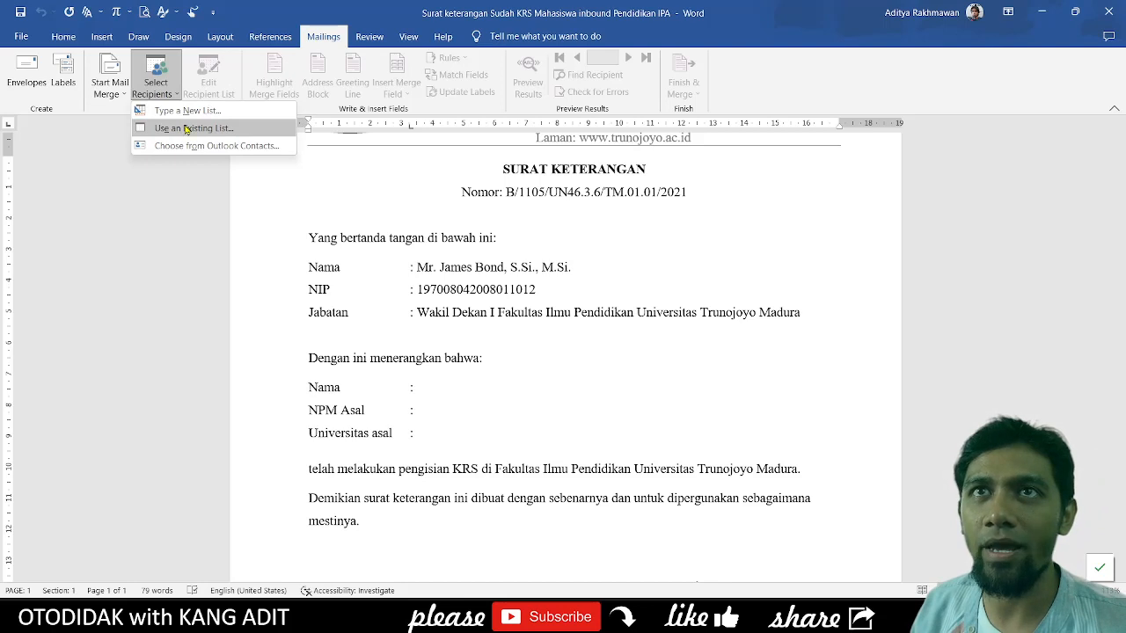
{"action": "left_click", "coordinate": [186, 130]}
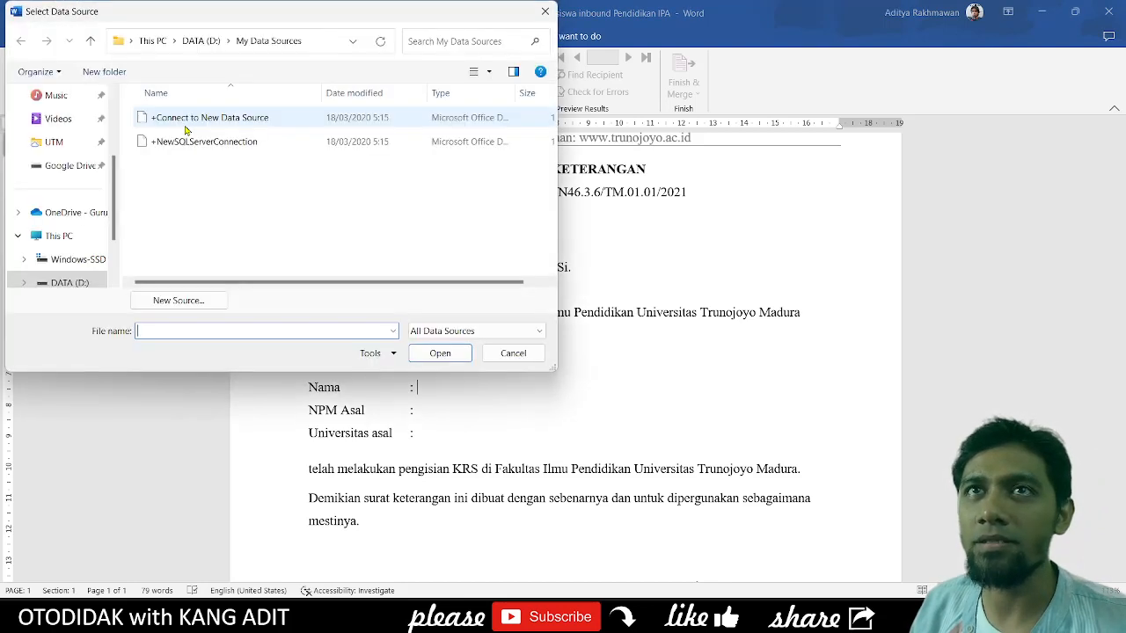
{"action": "key", "text": "alt+d"}
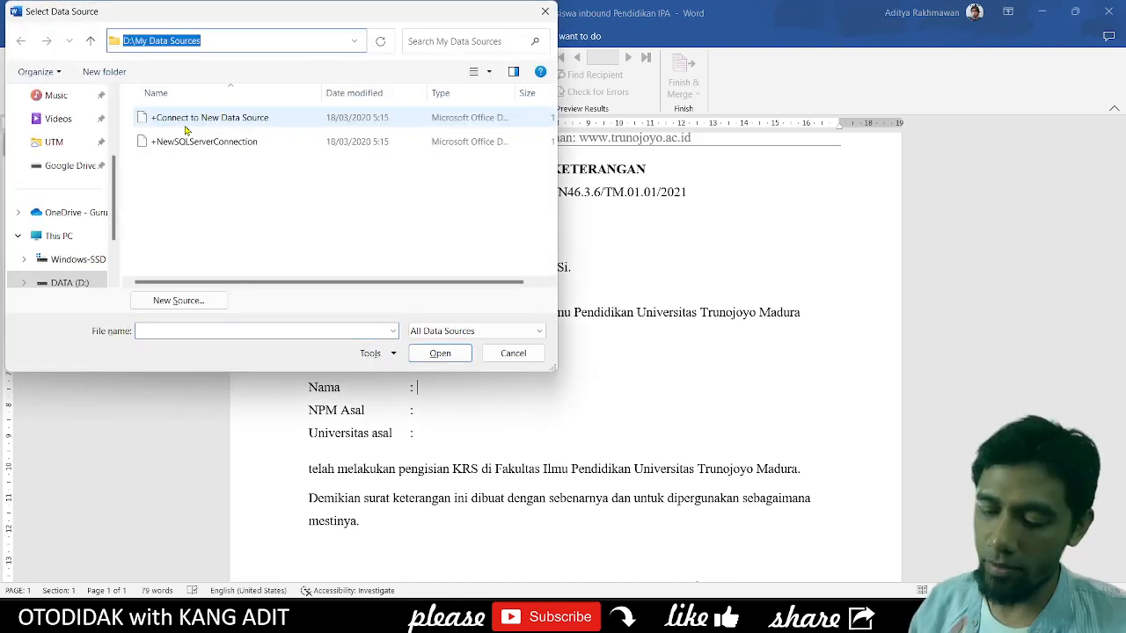
{"action": "key", "text": "ctrl+v"}
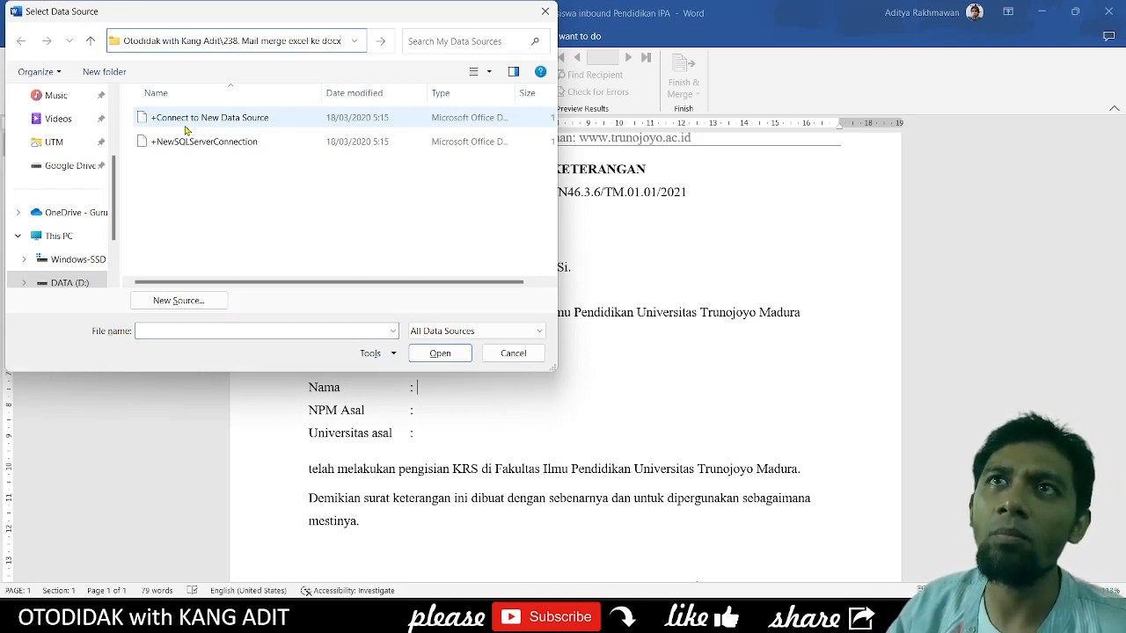
{"action": "key", "text": "Return"}
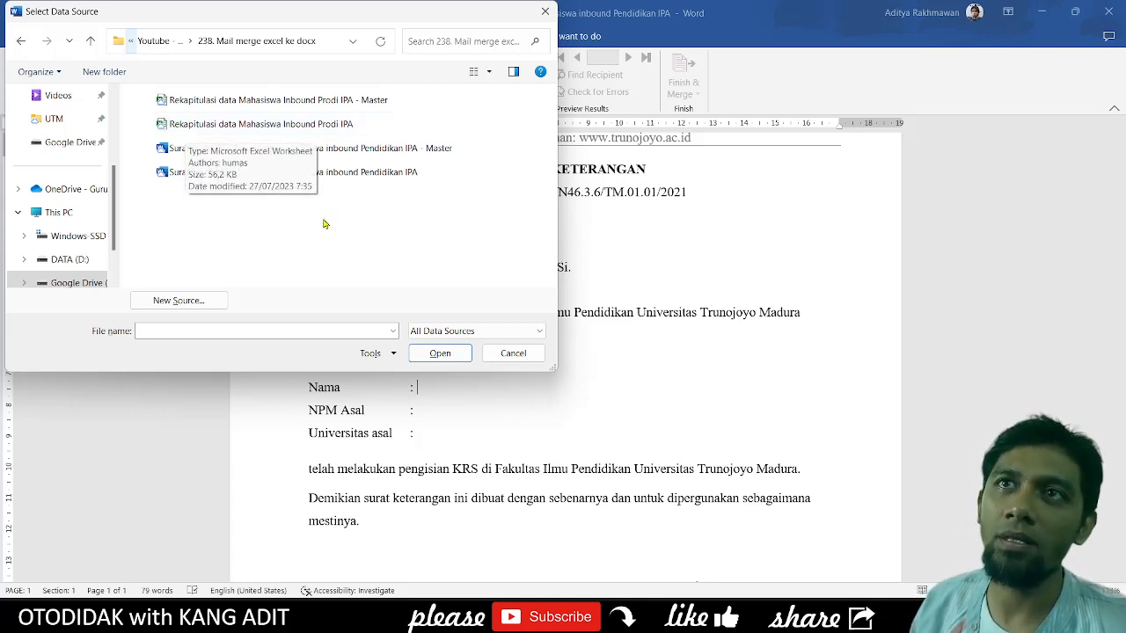
{"action": "left_click", "coordinate": [266, 125]}
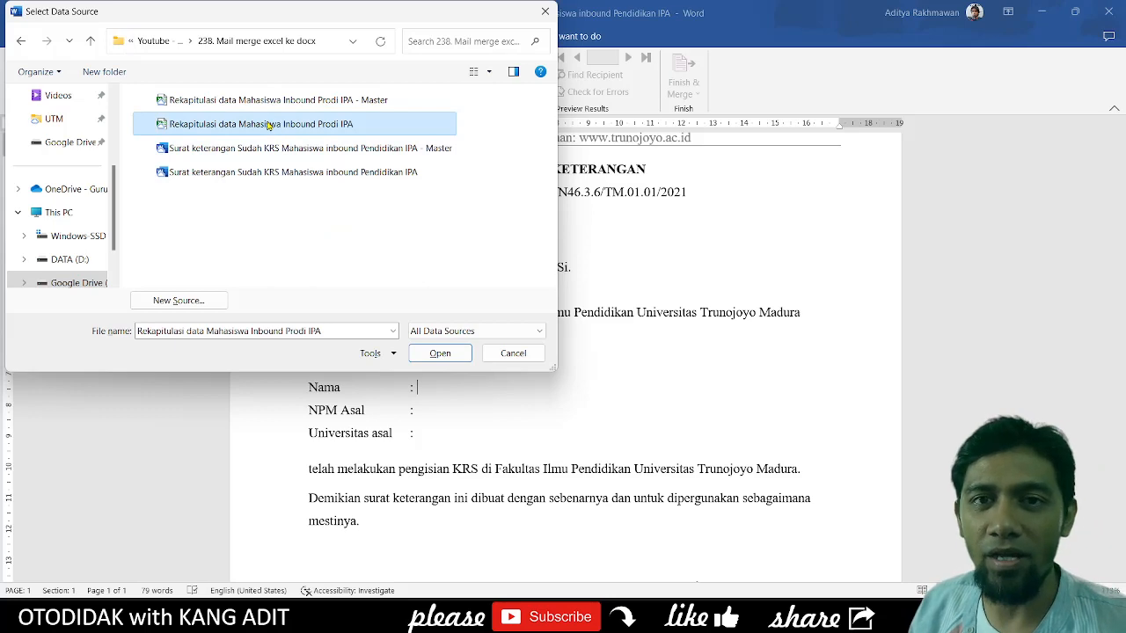
{"action": "left_click", "coordinate": [439, 354]}
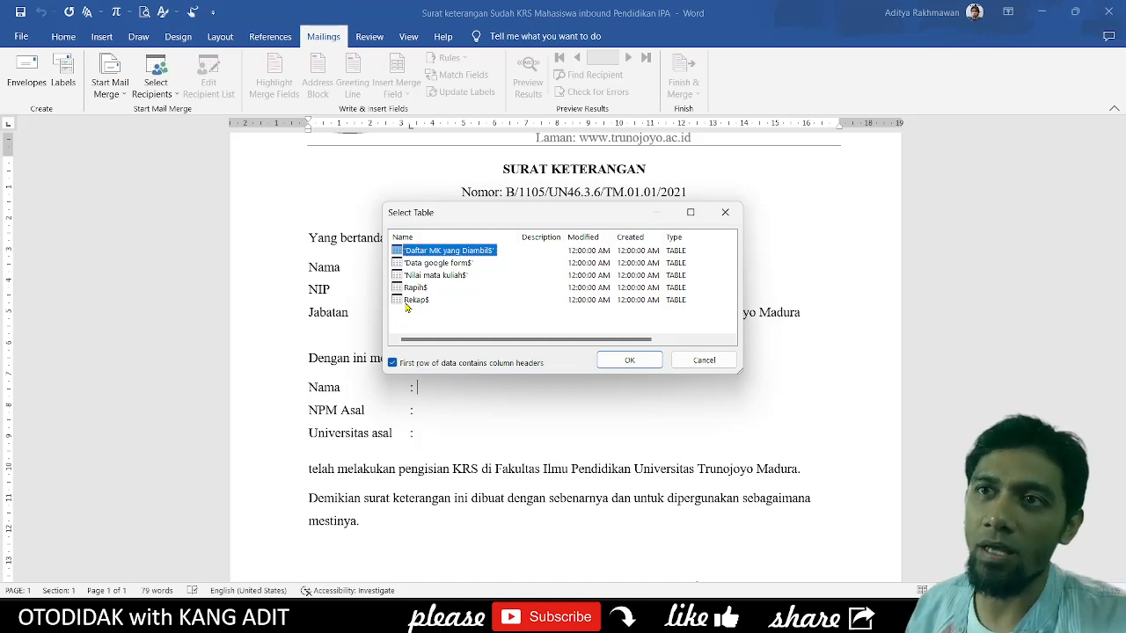
- Check the sheet in Excel and choose the Rekap$ table as the merge source, keeping its first row as column headers
{"action": "key", "text": "alt+Tab"}
{"action": "left_click", "coordinate": [326, 490]}
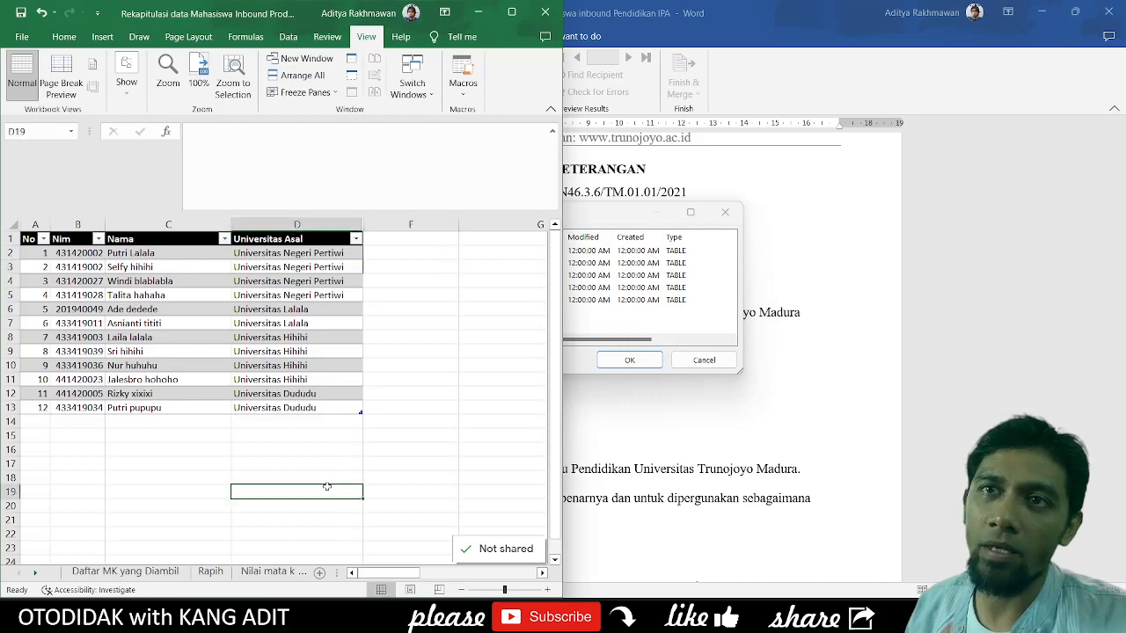
{"action": "left_click", "coordinate": [511, 12]}
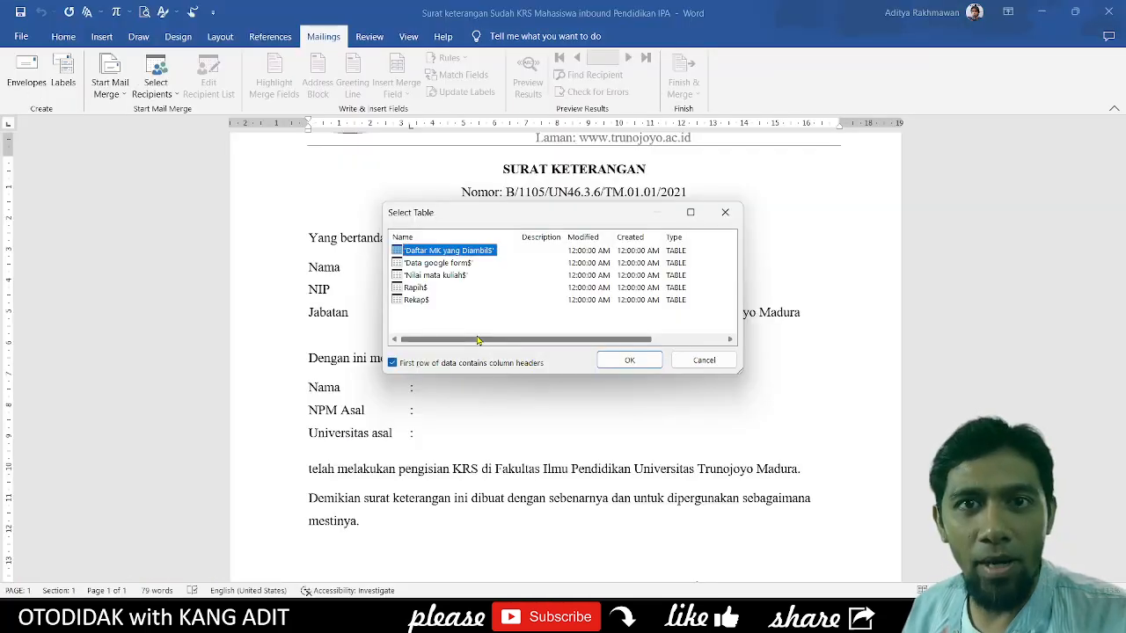
{"action": "left_click", "coordinate": [419, 300]}
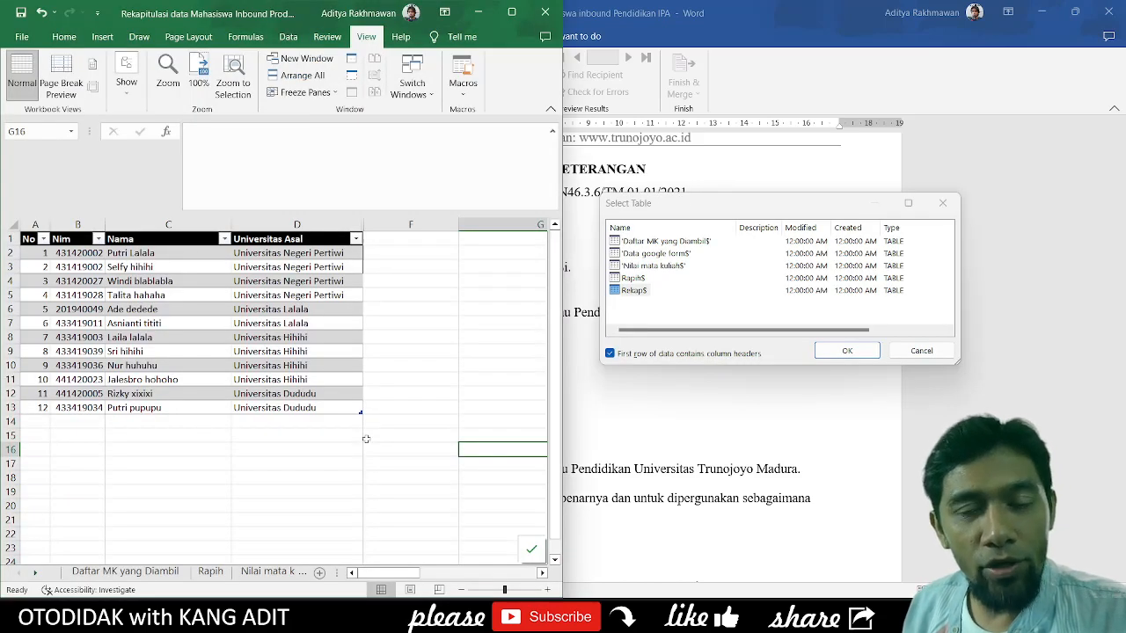
{"action": "left_click", "coordinate": [9, 238]}
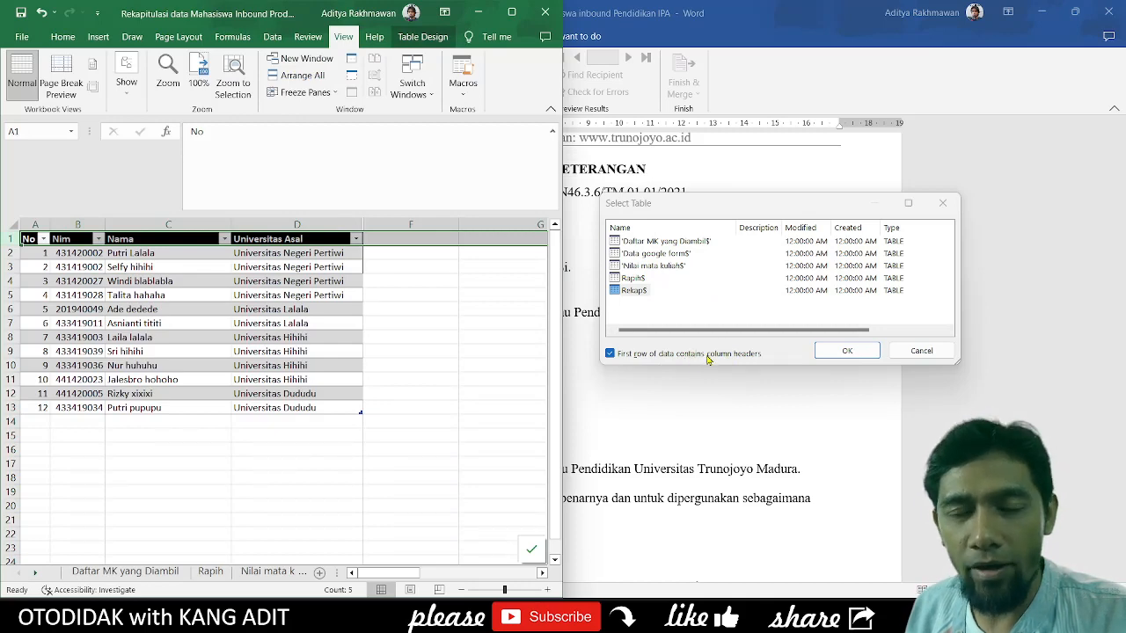
{"action": "left_click", "coordinate": [831, 356]}
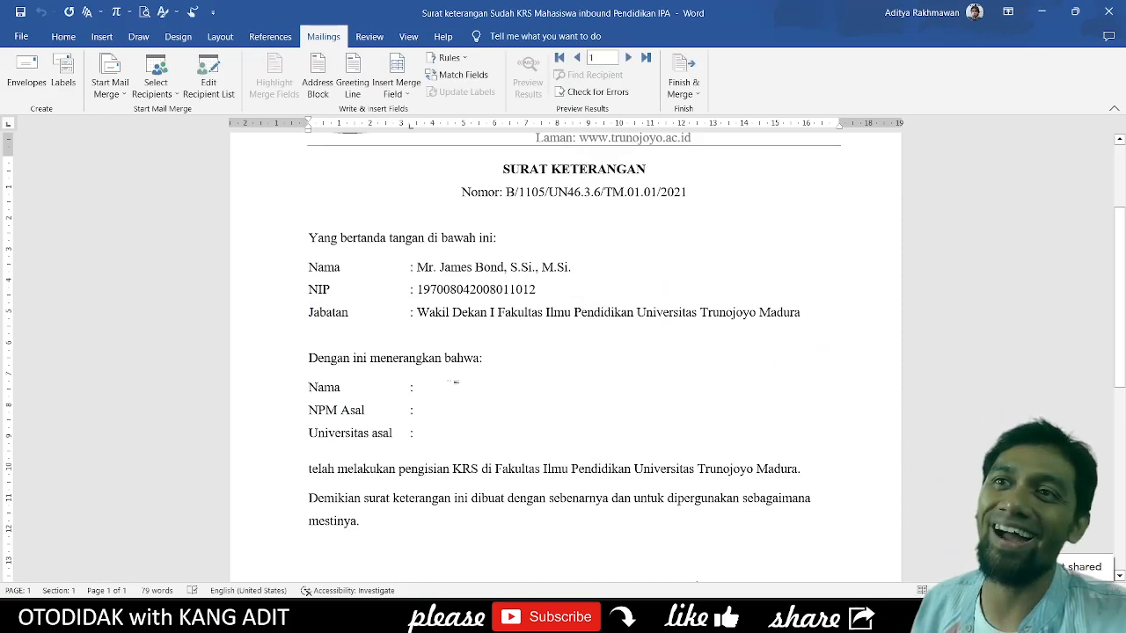
- Insert the Nama merge field on the blank Nama line under "Dengan ini menerangkan bahwa"
{"action": "left_click", "coordinate": [447, 384]}
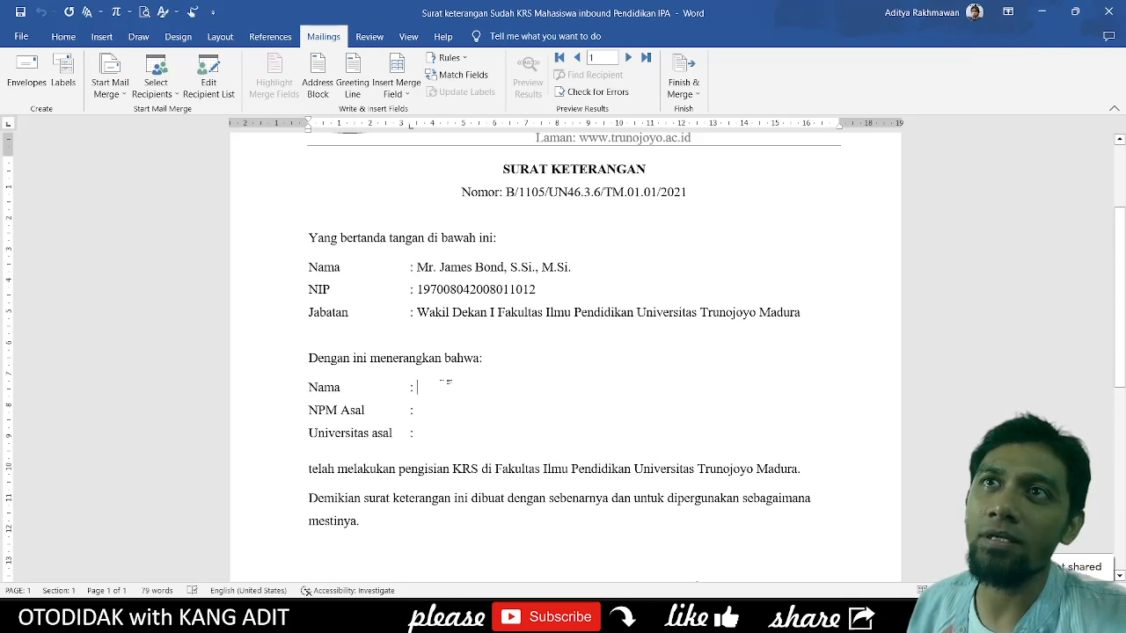
{"action": "left_click", "coordinate": [397, 93]}
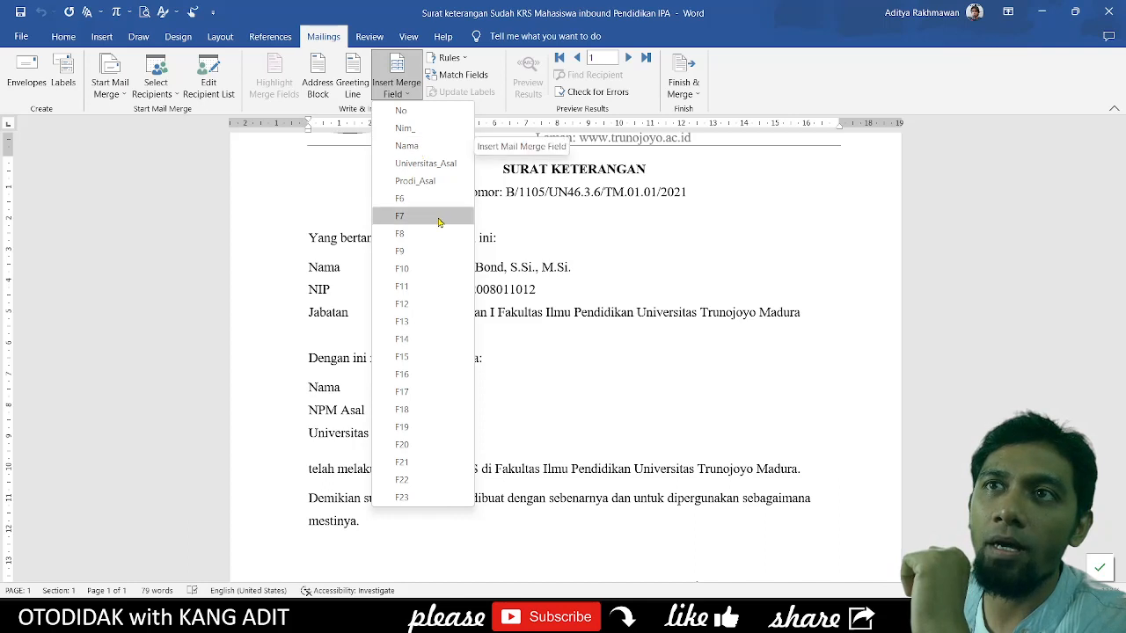
{"action": "left_click", "coordinate": [550, 339]}
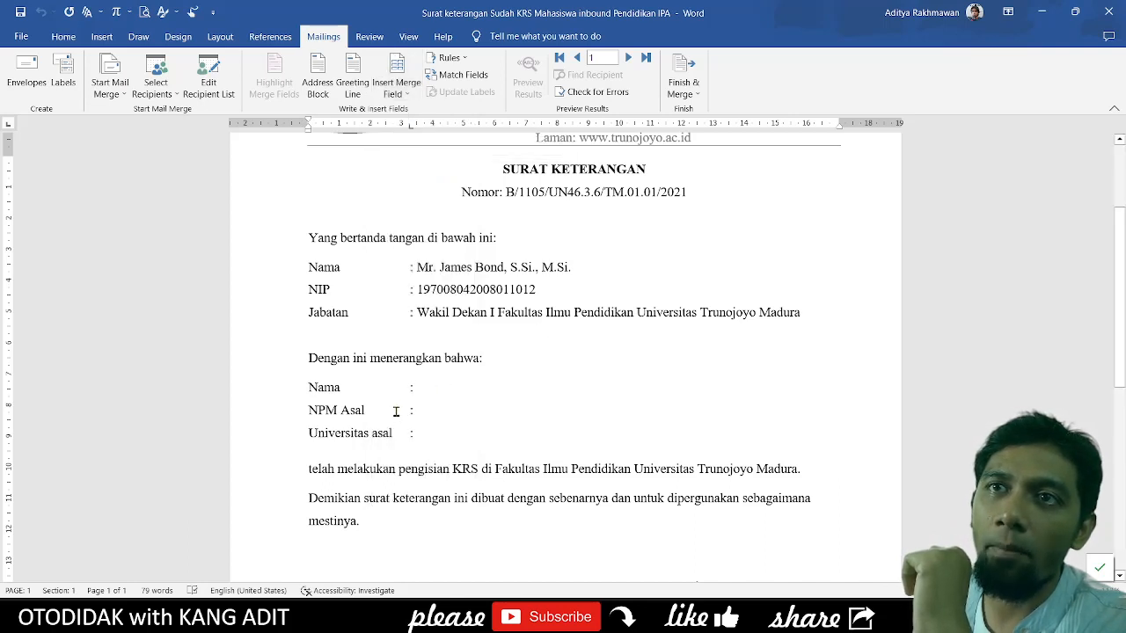
{"action": "left_click", "coordinate": [419, 387]}
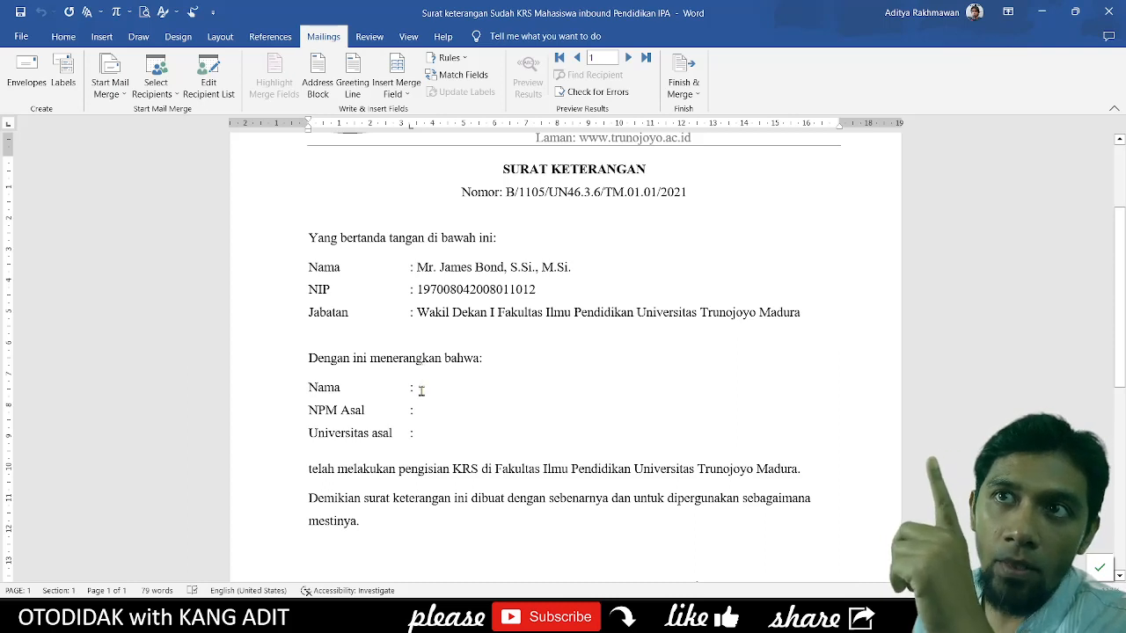
{"action": "left_click", "coordinate": [381, 95]}
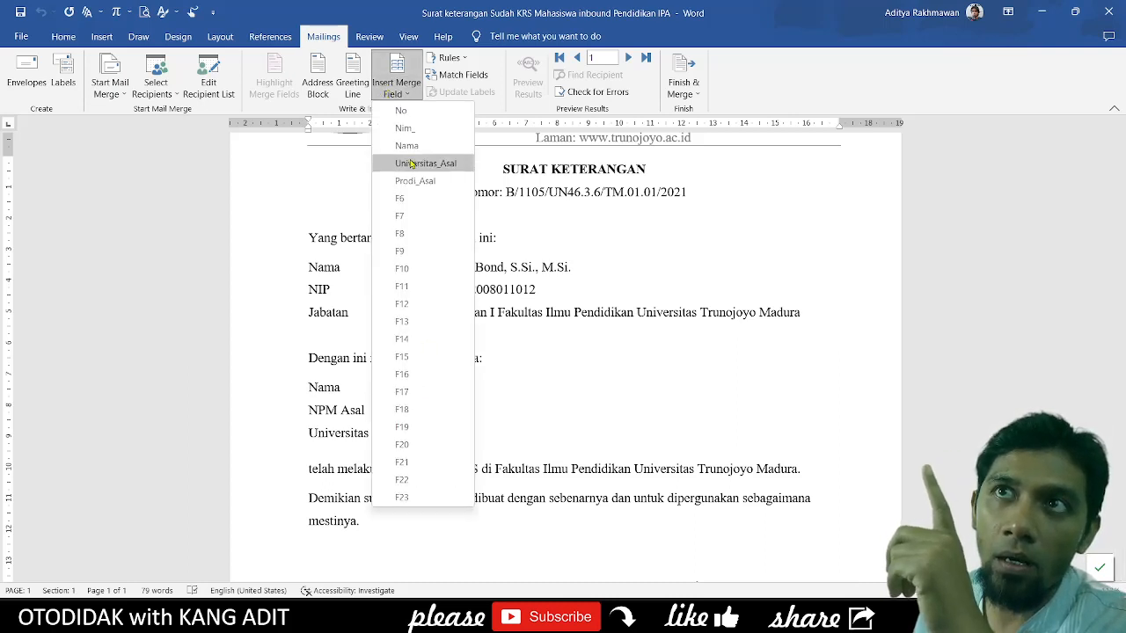
{"action": "left_click", "coordinate": [420, 151]}
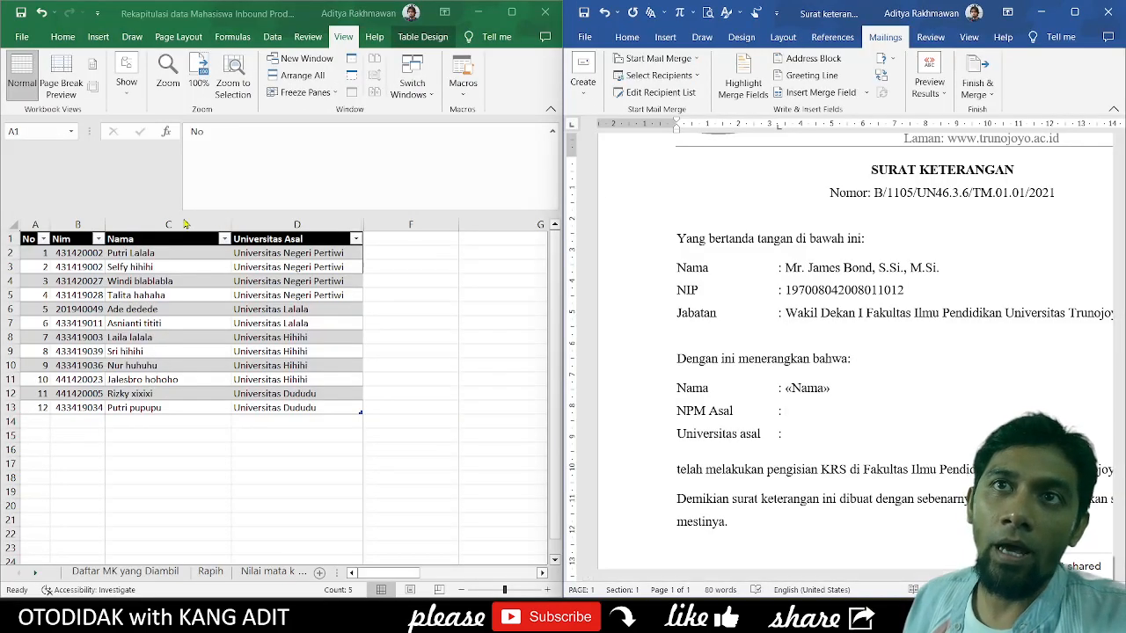
- Check the column headers in the Excel table and insert the Nim_ merge field on the letter's NPM Asal line
{"action": "double_click", "coordinate": [129, 242]}
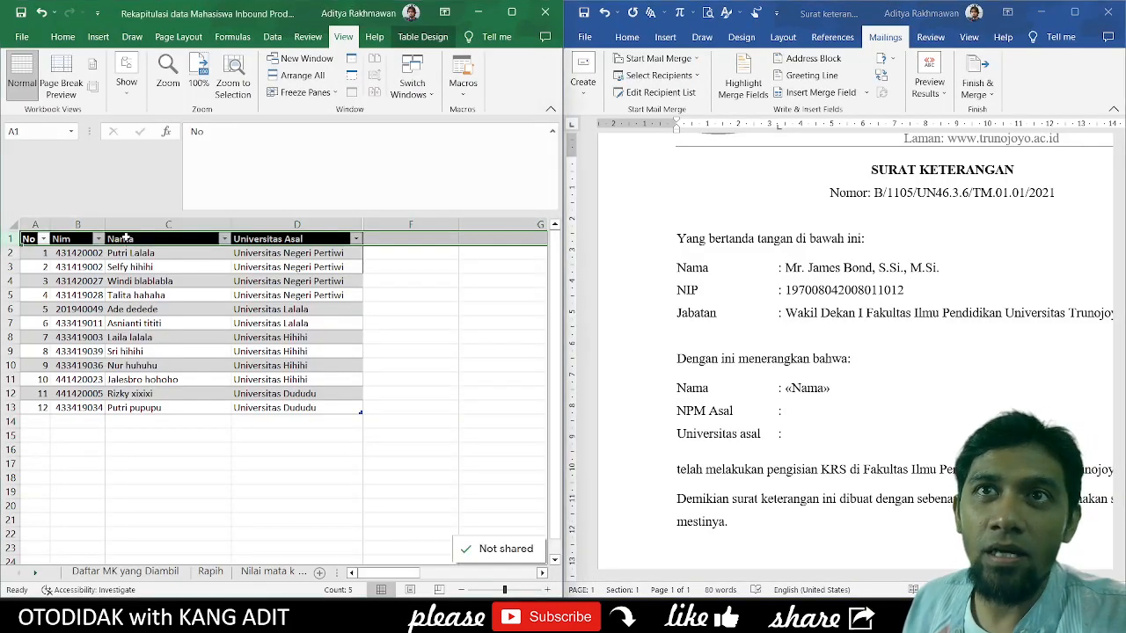
{"action": "left_click", "coordinate": [139, 253]}
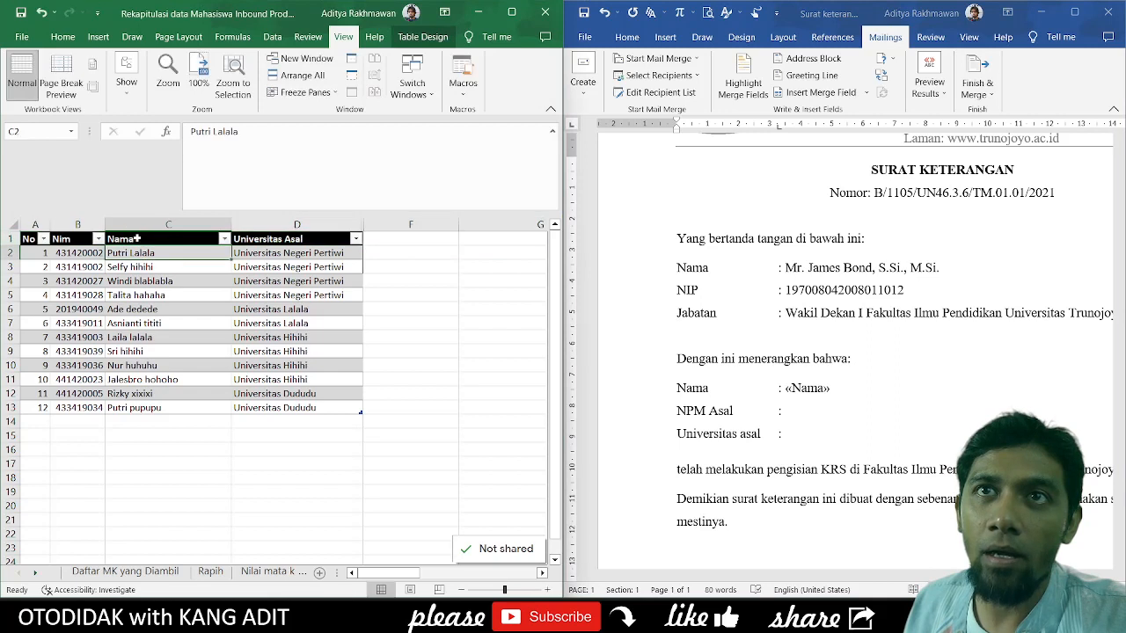
{"action": "left_click", "coordinate": [136, 239]}
{"action": "left_click", "coordinate": [813, 411]}
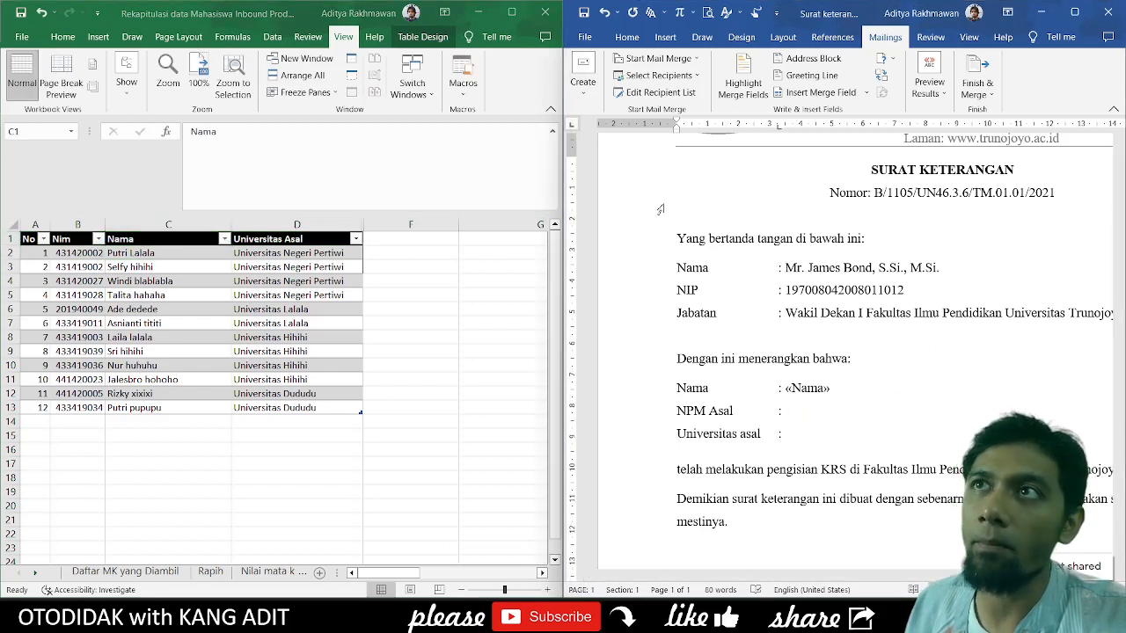
{"action": "left_click", "coordinate": [867, 93]}
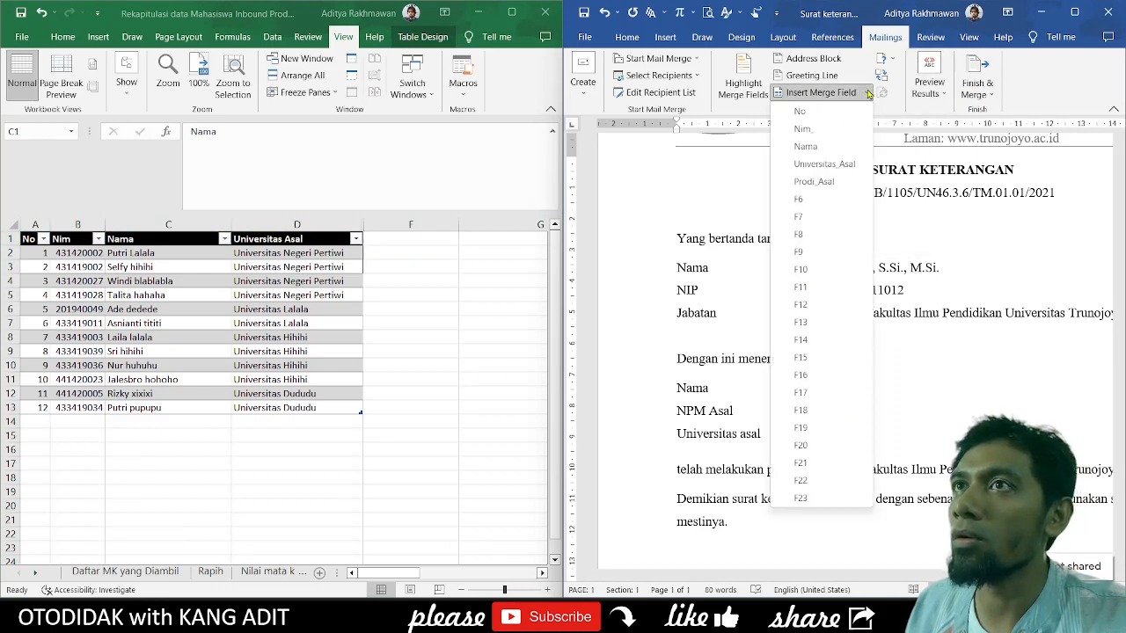
{"action": "left_click", "coordinate": [824, 134]}
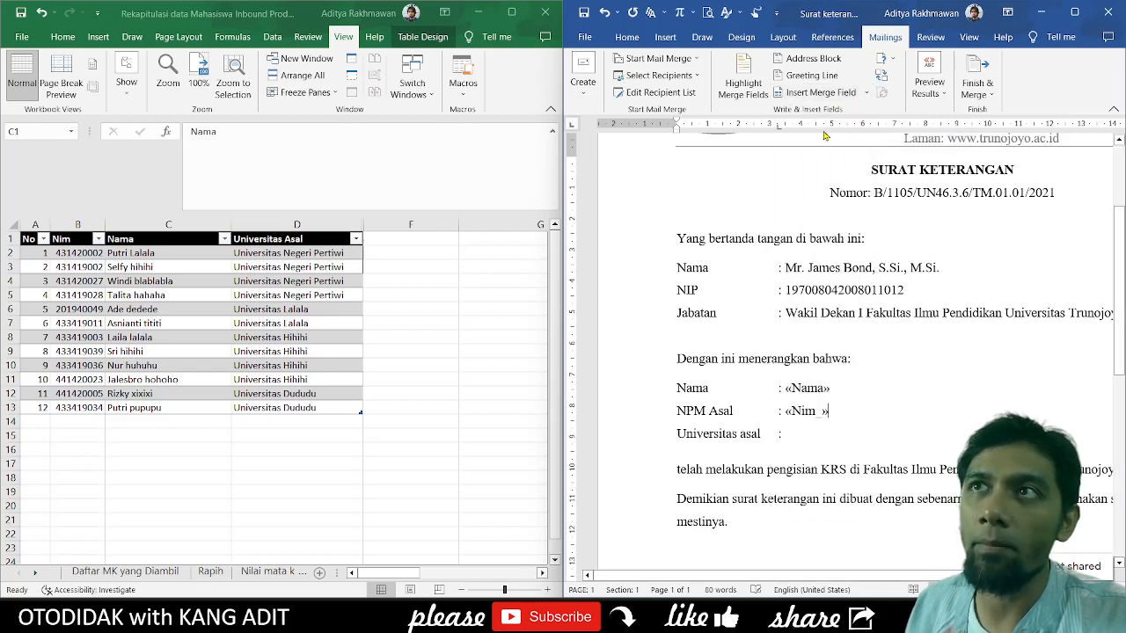
- Insert the Universitas_Asal merge field on the letter's blank Universitas asal line
{"action": "left_click", "coordinate": [802, 432]}
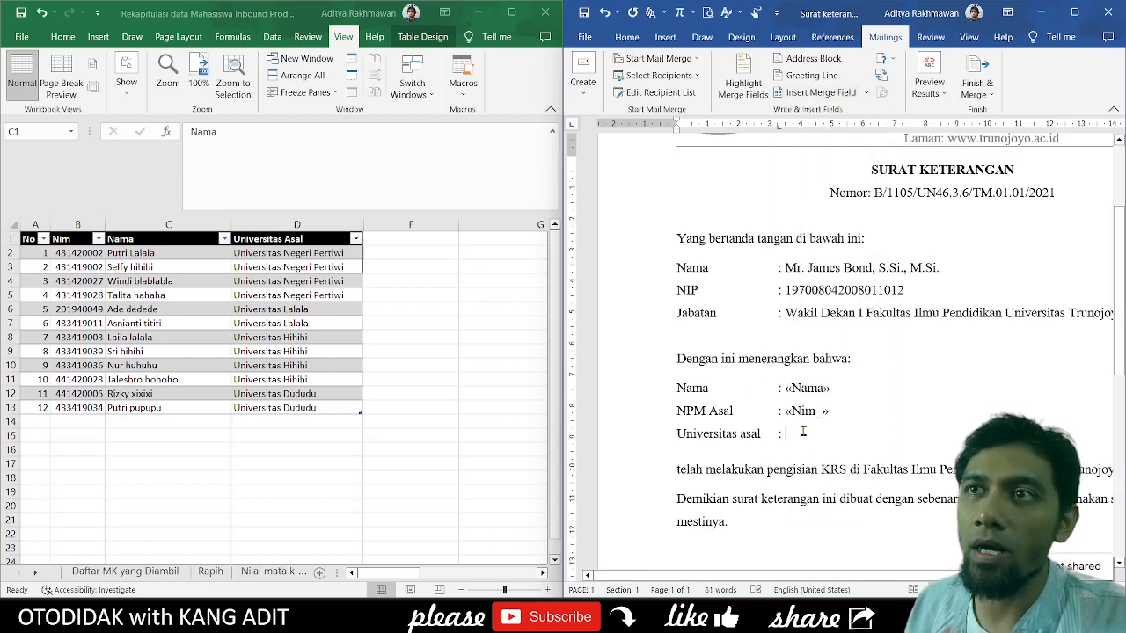
{"action": "double_click", "coordinate": [298, 239]}
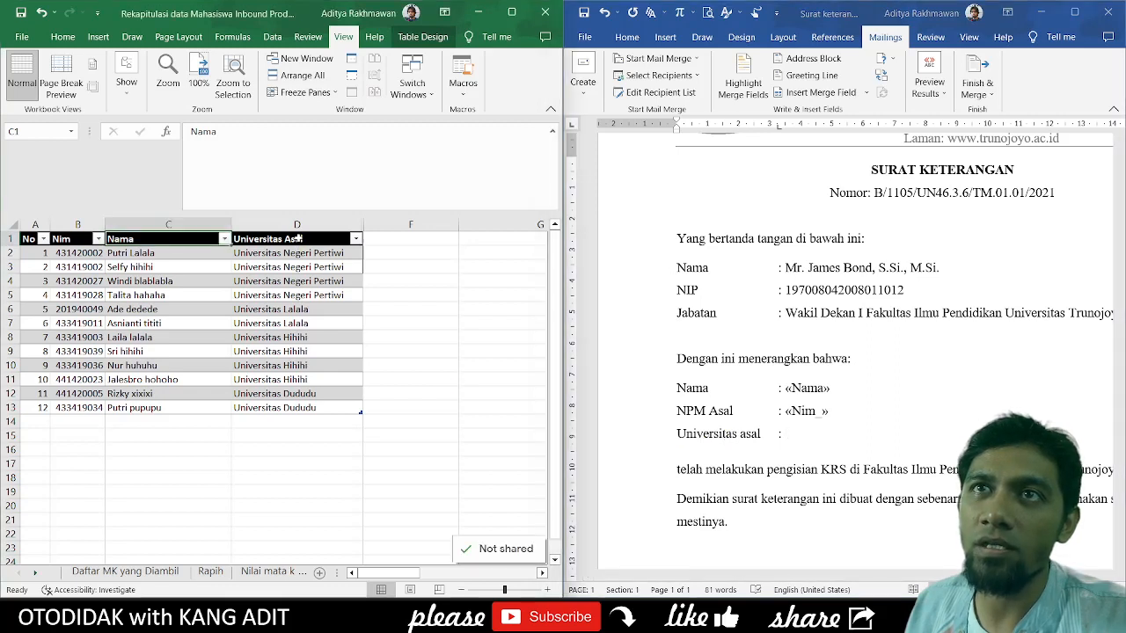
{"action": "left_click", "coordinate": [831, 439]}
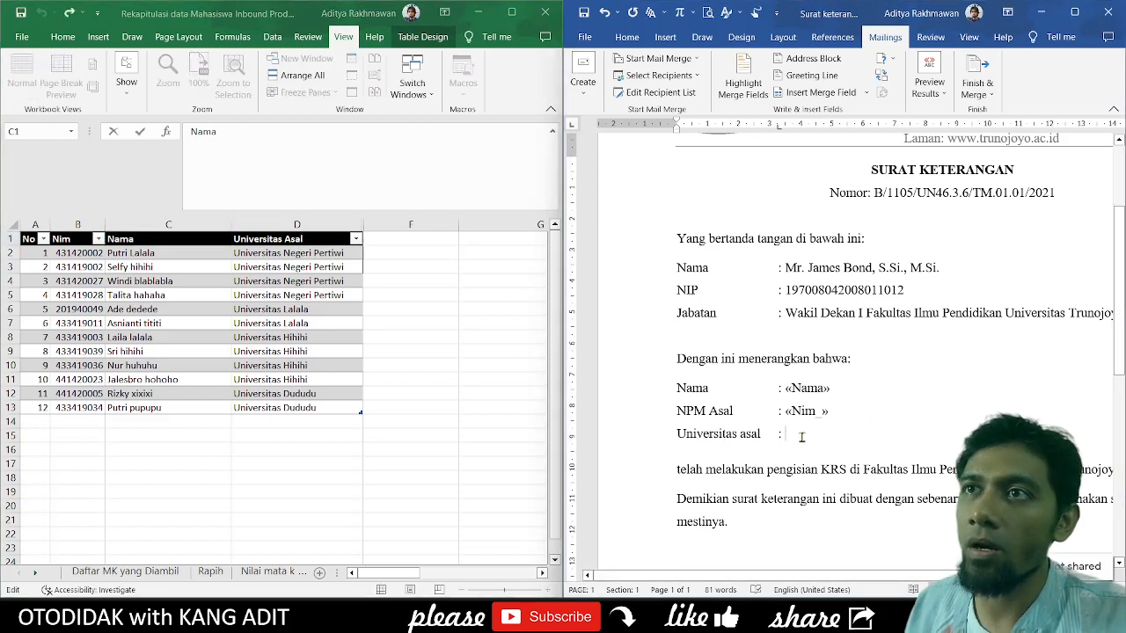
{"action": "left_click", "coordinate": [866, 101]}
{"action": "left_click", "coordinate": [831, 165]}
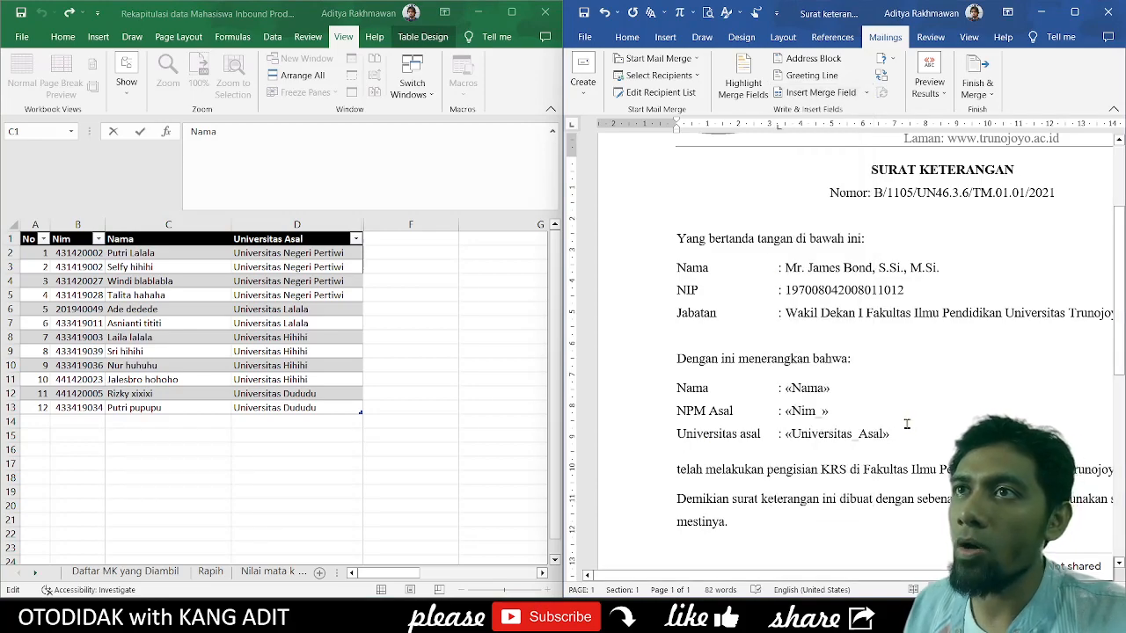
- Maximize the letter and preview the merge results, stepping through the records up to the fourth and back to the first
{"action": "left_click", "coordinate": [1074, 12]}
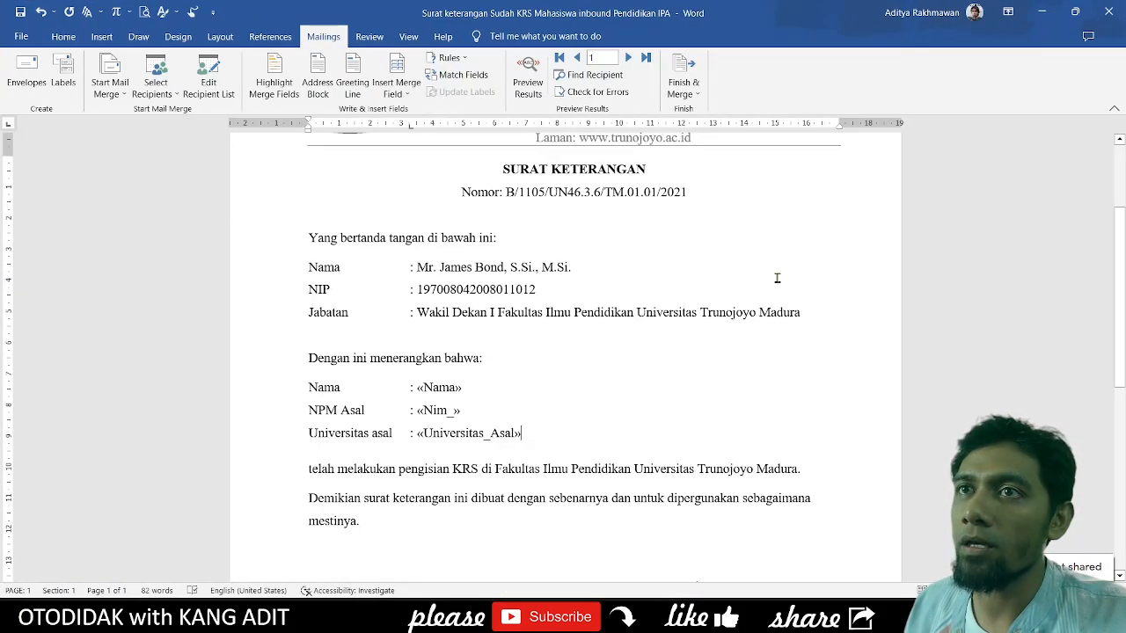
{"action": "scroll", "coordinate": [633, 404], "scroll_direction": "down", "scroll_amount": 5}
{"action": "scroll", "coordinate": [633, 396], "scroll_direction": "up", "scroll_amount": 6}
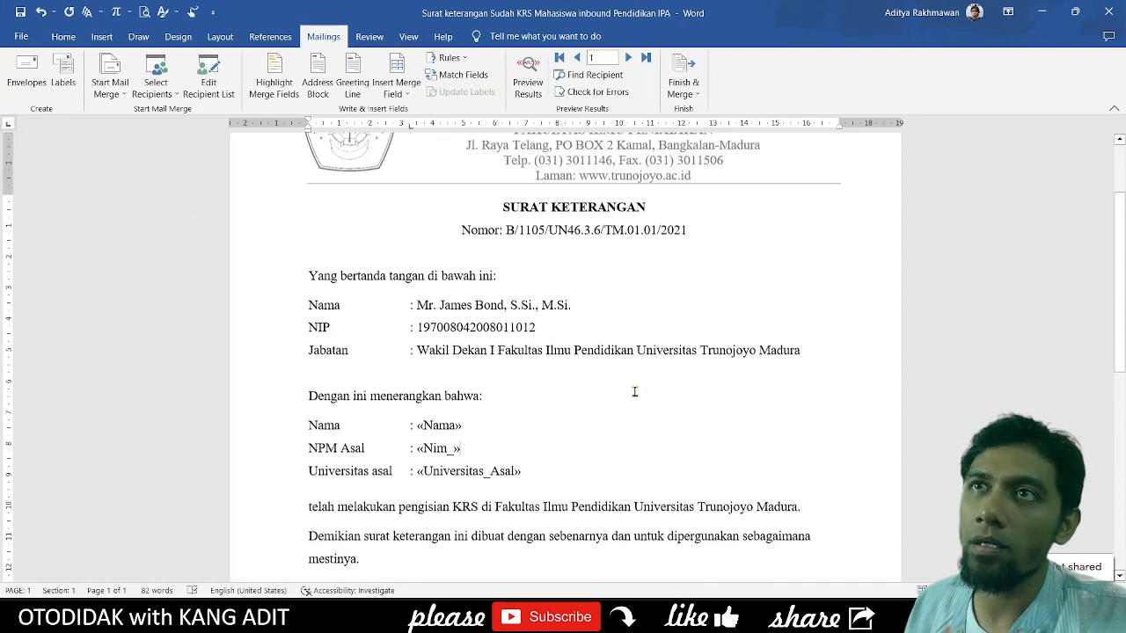
{"action": "left_click", "coordinate": [528, 78]}
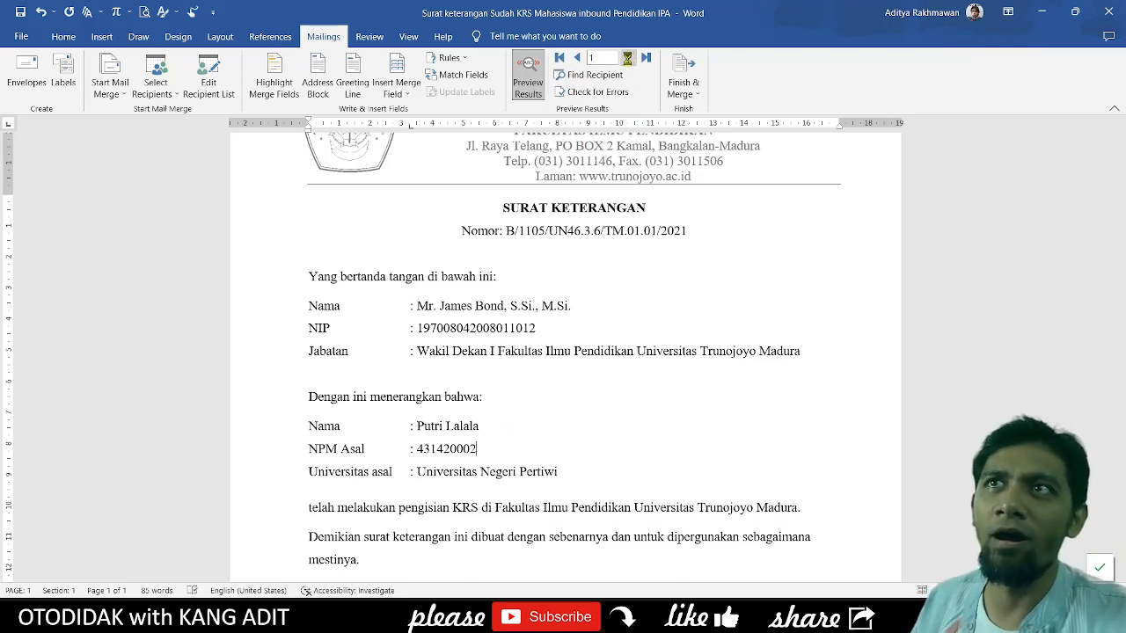
{"action": "left_click", "coordinate": [627, 57]}
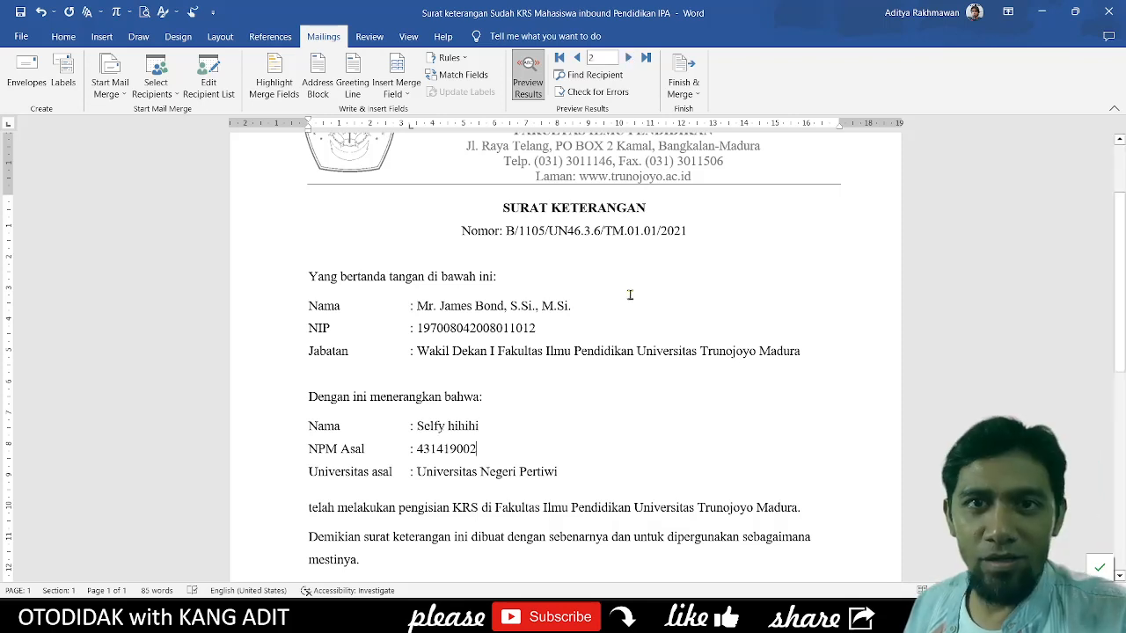
{"action": "left_click", "coordinate": [630, 58]}
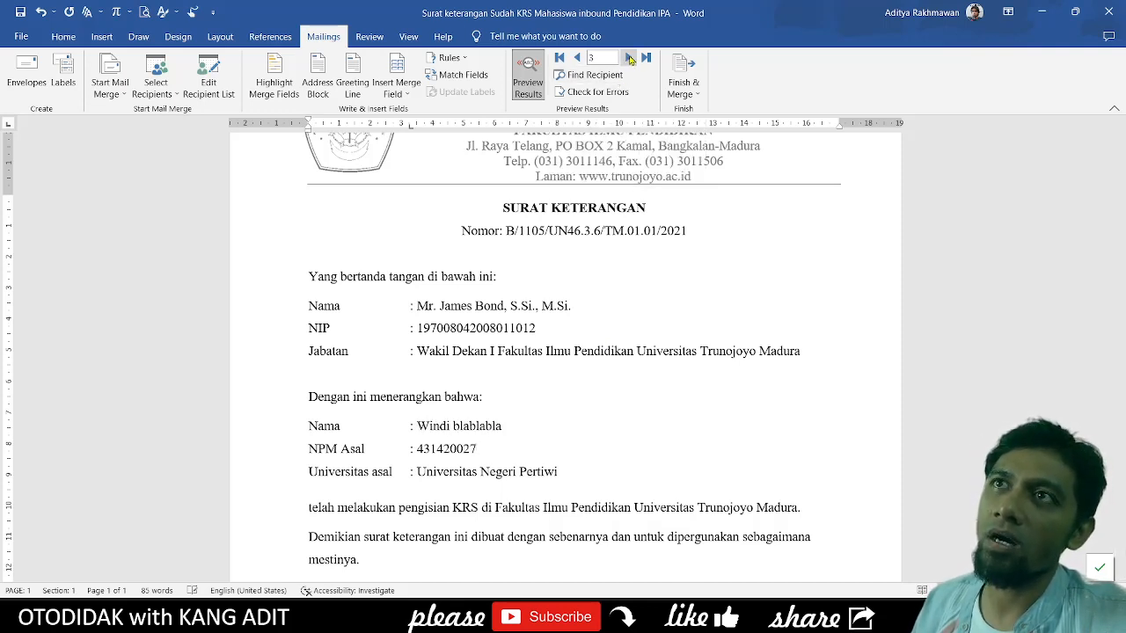
{"action": "left_click", "coordinate": [629, 57]}
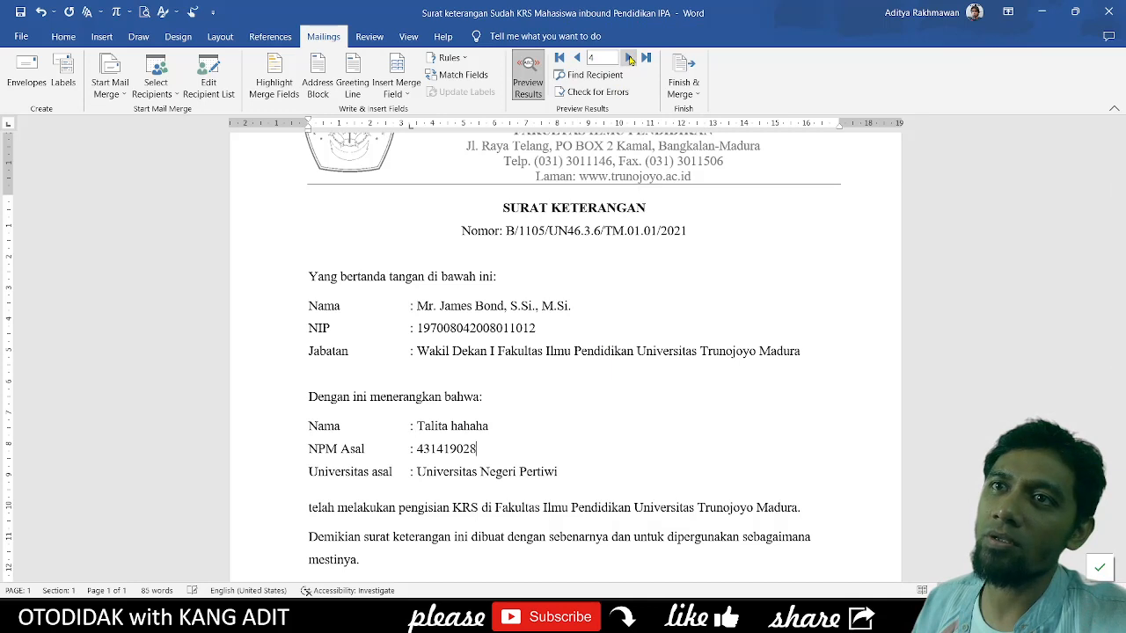
{"action": "left_click", "coordinate": [578, 59]}
{"action": "left_click", "coordinate": [578, 58]}
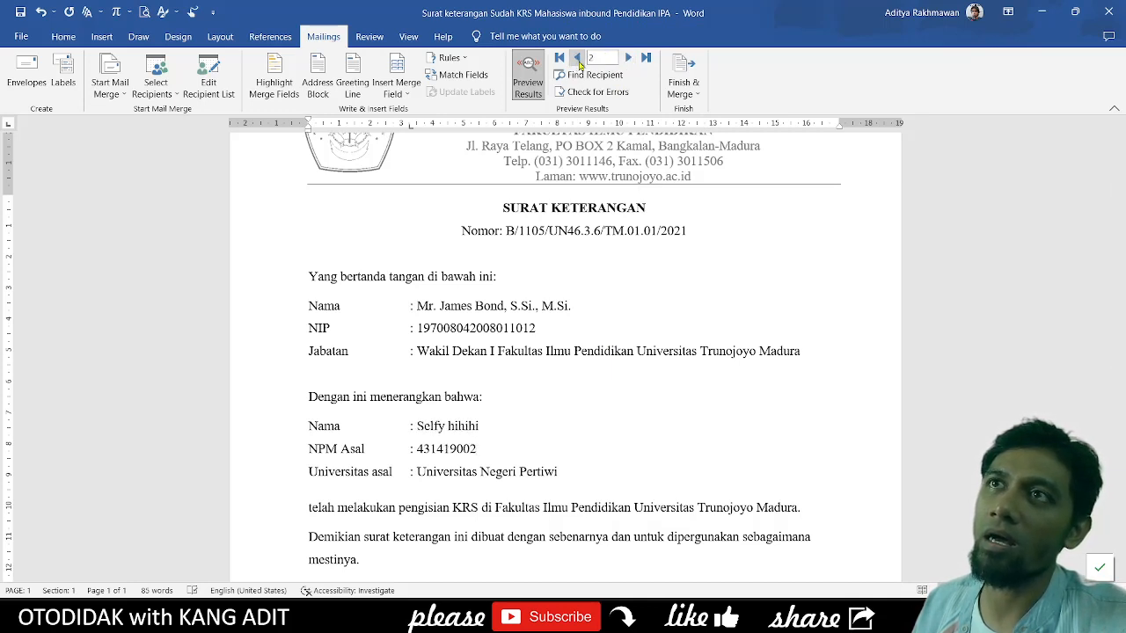
{"action": "left_click", "coordinate": [578, 58]}
- Finish the merge by generating individual letters for all records in a new document
{"action": "left_click", "coordinate": [524, 400]}
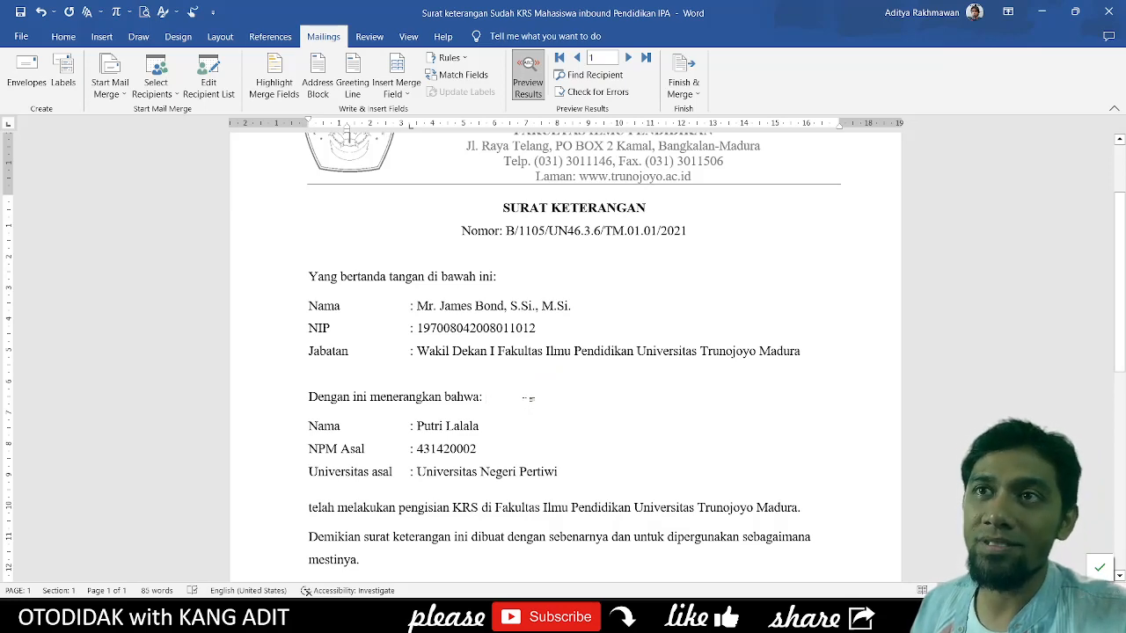
{"action": "scroll", "coordinate": [529, 399], "scroll_direction": "down", "scroll_amount": 3}
{"action": "scroll", "coordinate": [529, 401], "scroll_direction": "up", "scroll_amount": 4}
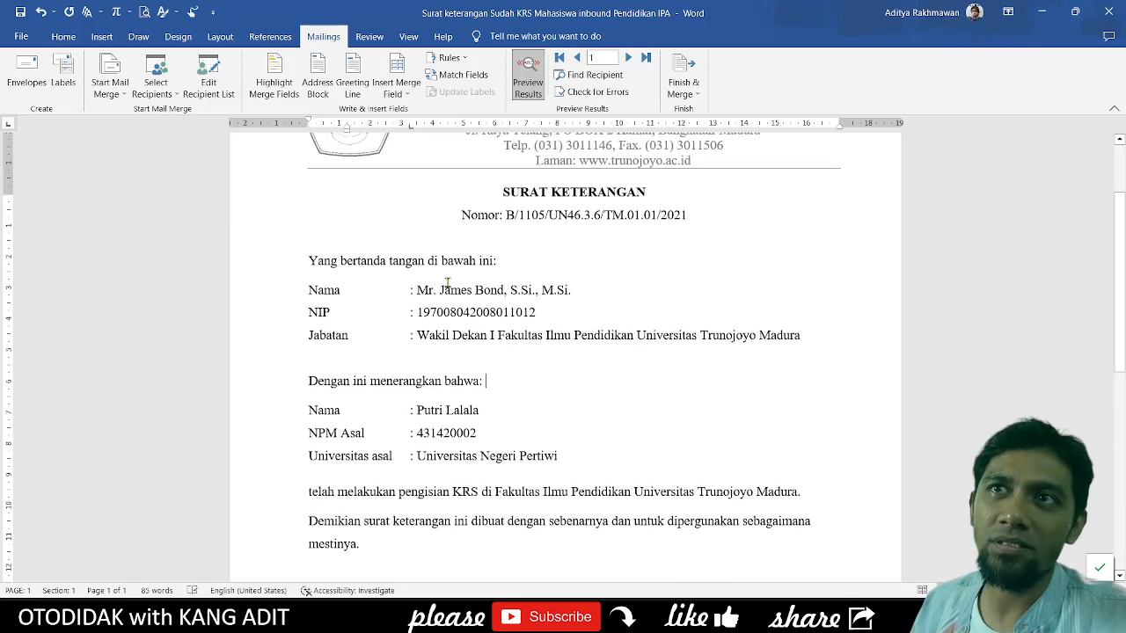
{"action": "scroll", "coordinate": [525, 246], "scroll_direction": "down", "scroll_amount": 5}
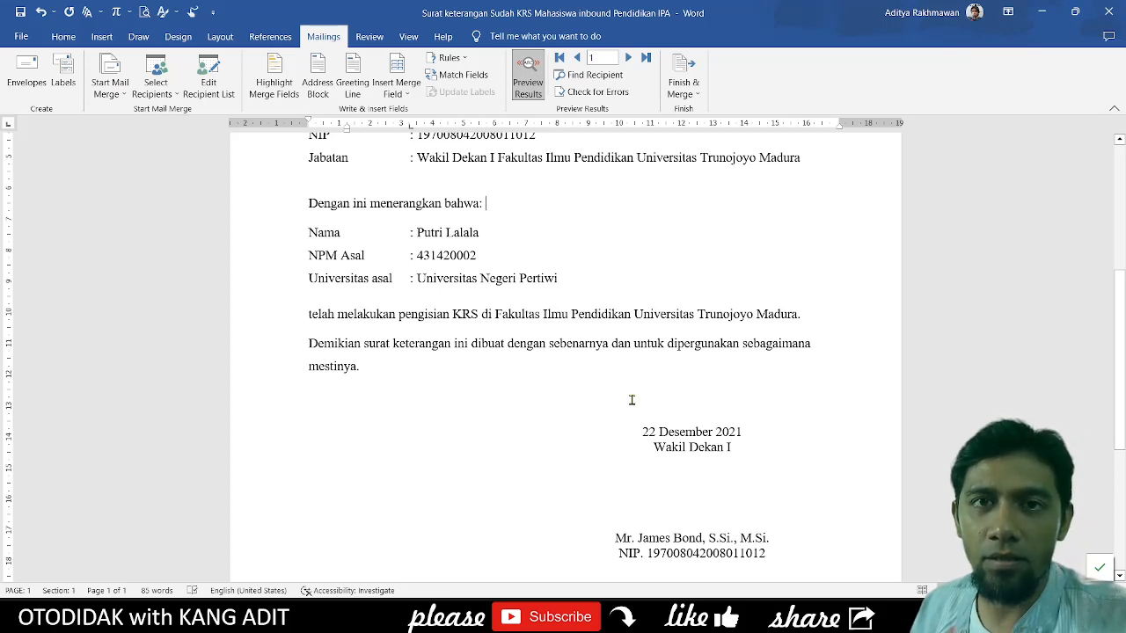
{"action": "left_click", "coordinate": [682, 92]}
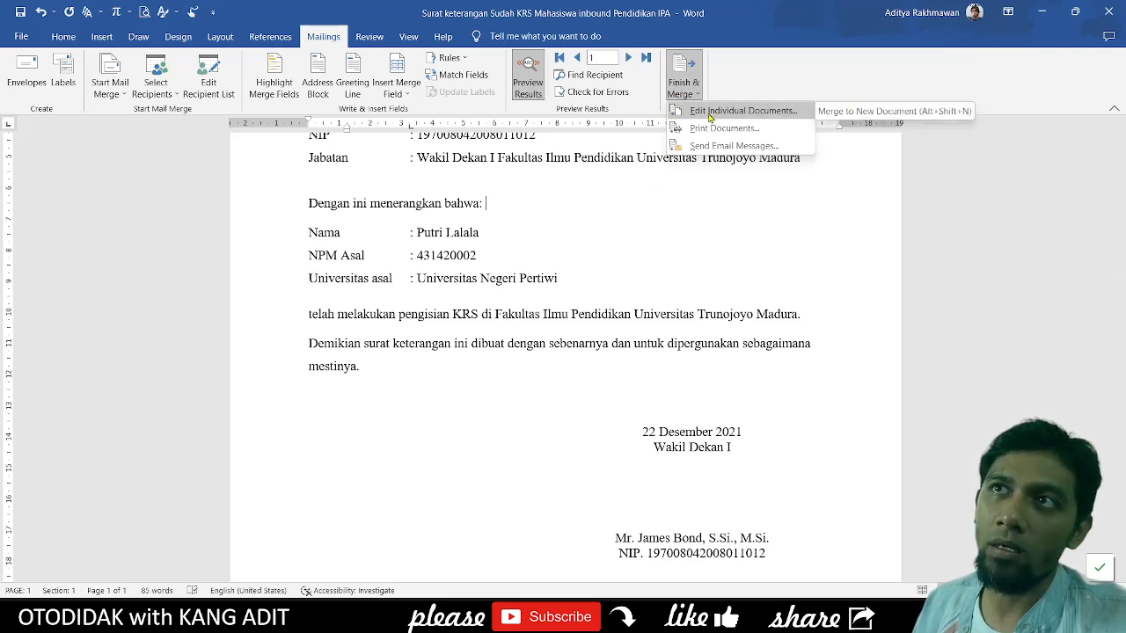
{"action": "left_click", "coordinate": [708, 112]}
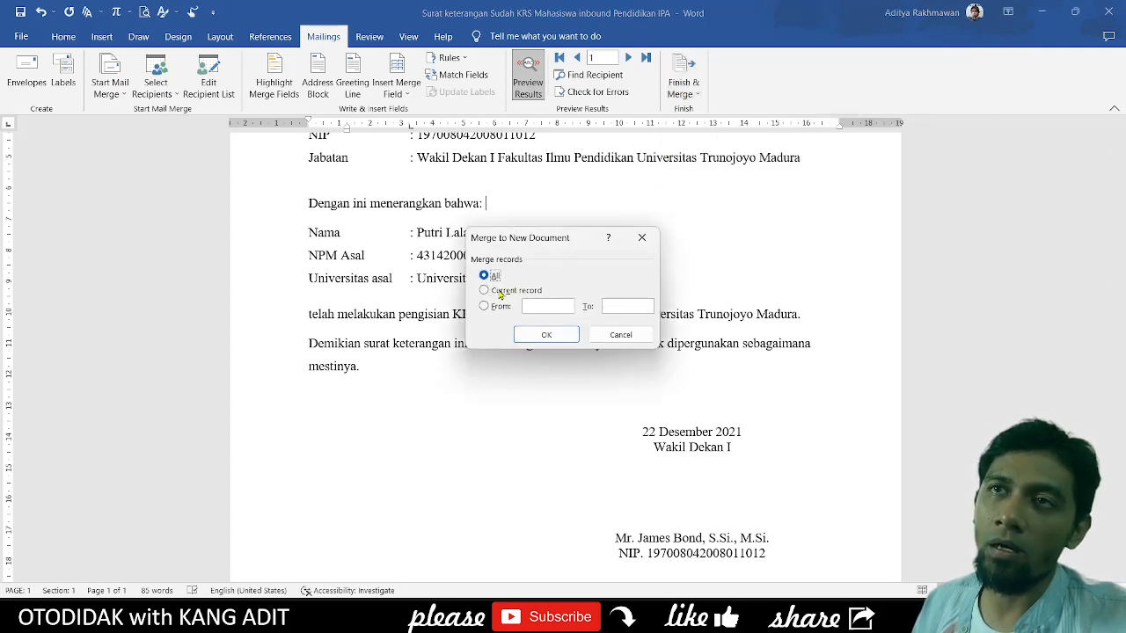
{"action": "left_click", "coordinate": [546, 335]}
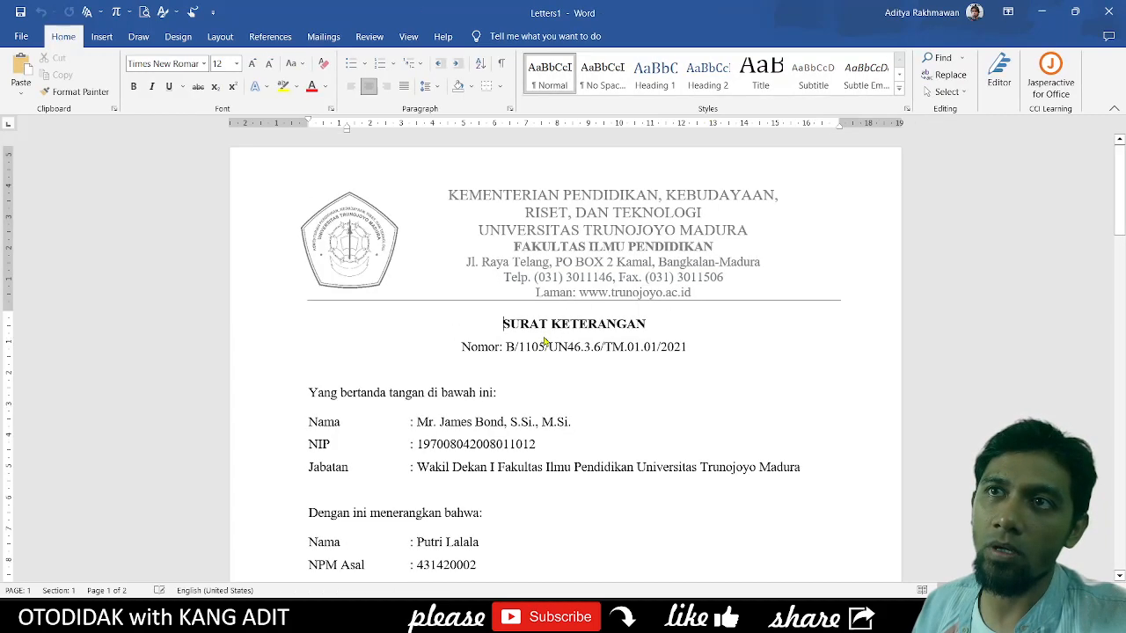
- Page through the merged letters and compare each student's name, NPM and university with the rows of the Excel table
{"action": "left_click", "coordinate": [538, 392]}
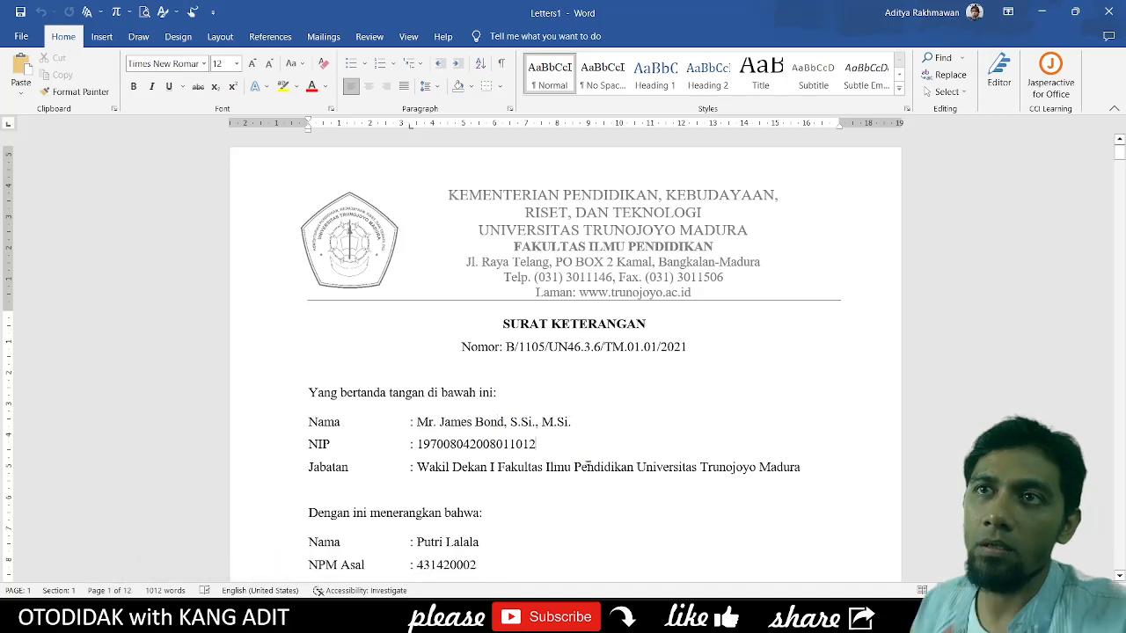
{"action": "scroll", "coordinate": [590, 457], "scroll_direction": "down", "scroll_amount": 3}
{"action": "scroll", "coordinate": [599, 424], "scroll_direction": "down", "scroll_amount": 1}
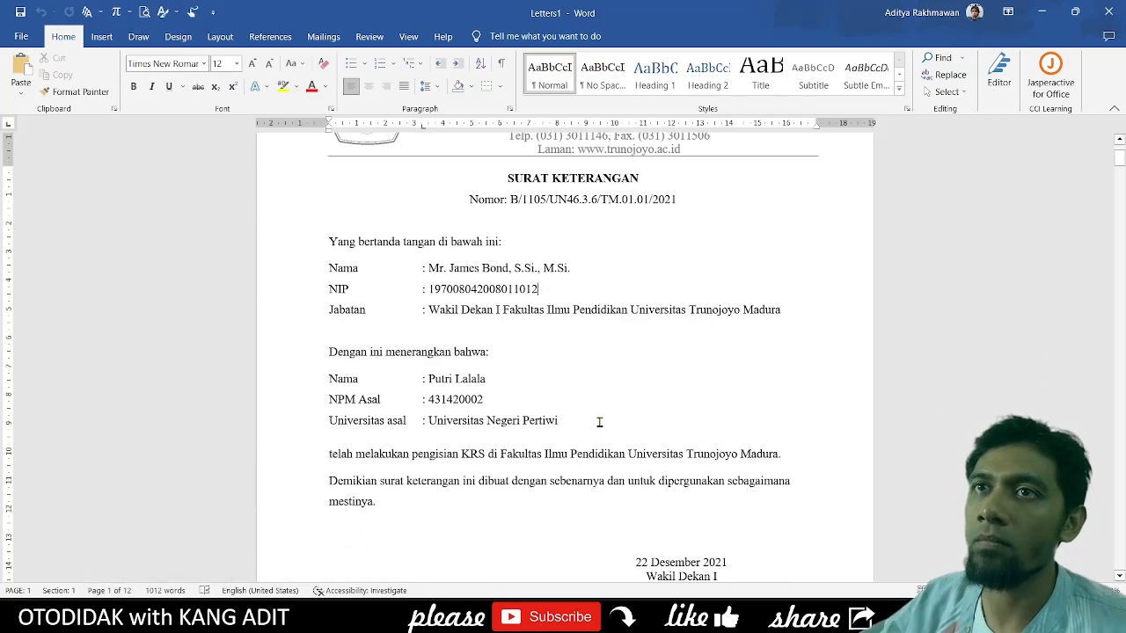
{"action": "key", "text": "ctrl+Page_Down"}
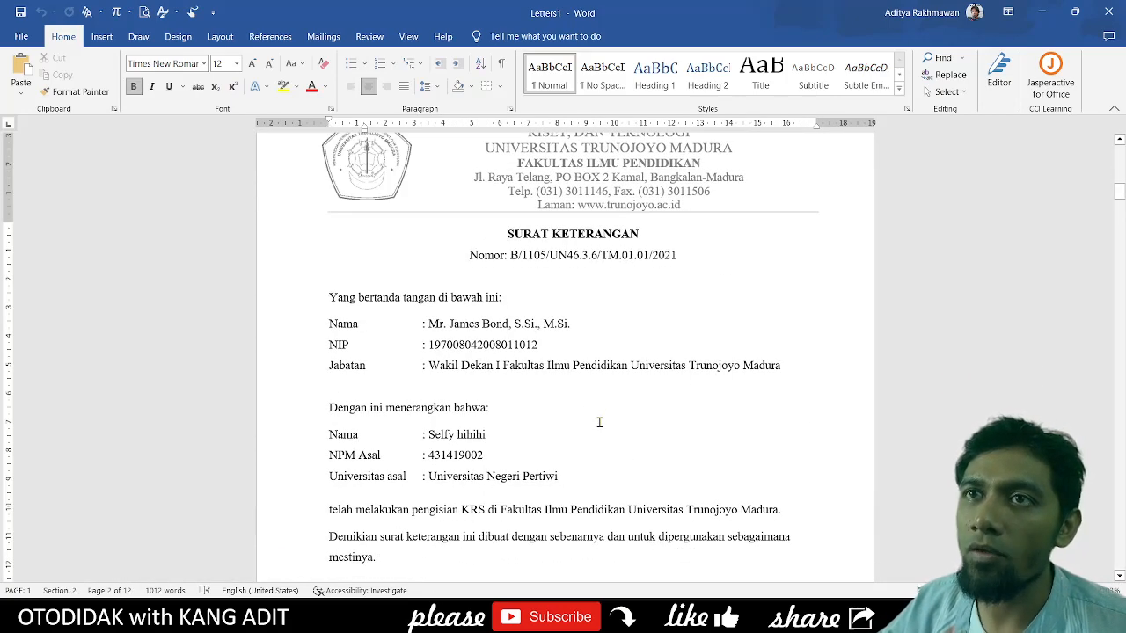
{"action": "key", "text": "ctrl+Page_Down"}
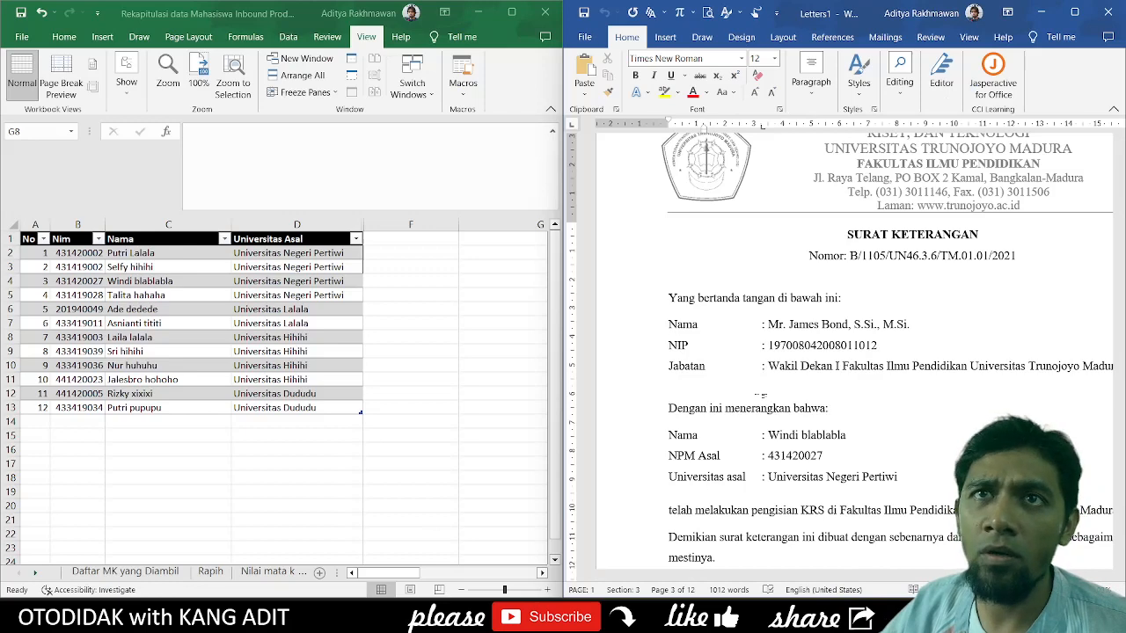
{"action": "key", "text": "ctrl+Page_Down"}
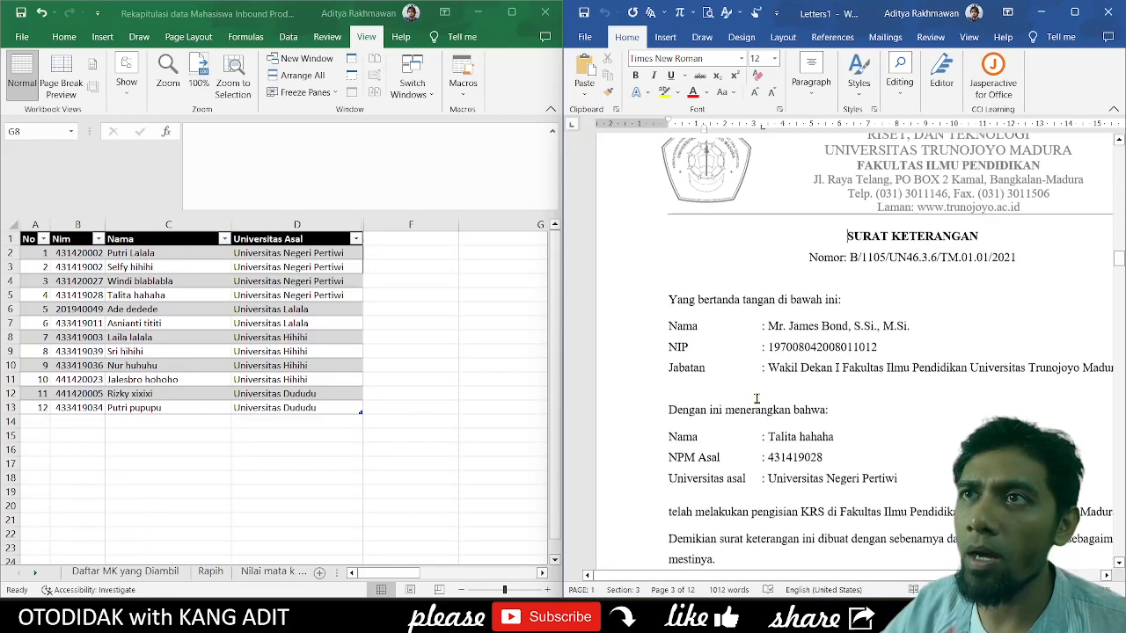
{"action": "key", "text": "ctrl+Page_Down"}
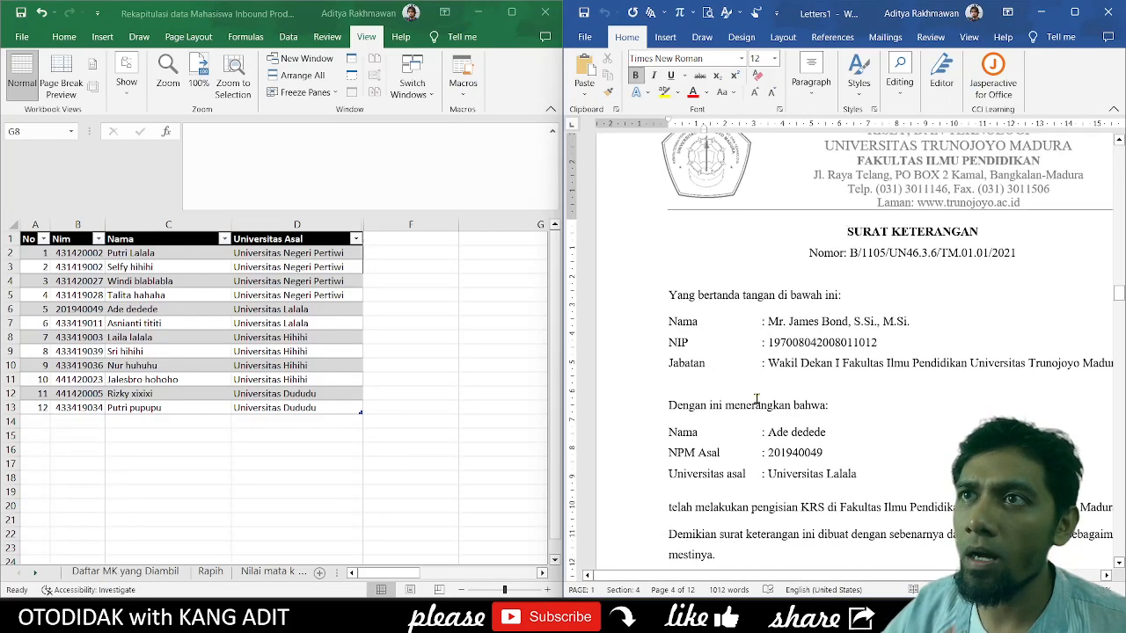
{"action": "key", "text": "ctrl+Page_Down"}
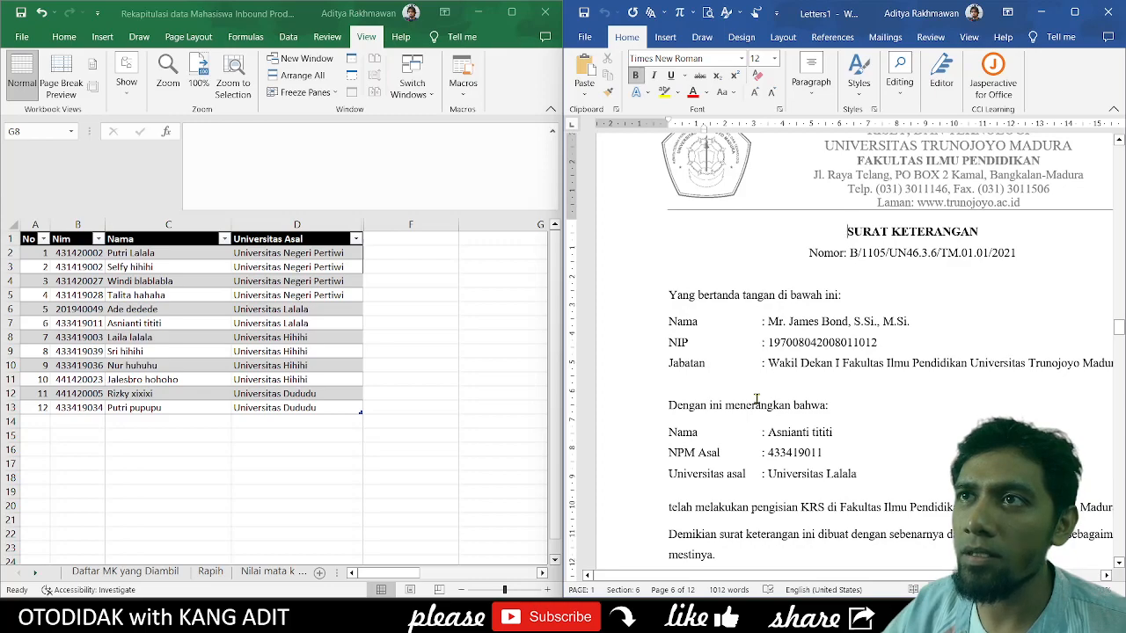
{"action": "key", "text": "ctrl+Page_Down"}
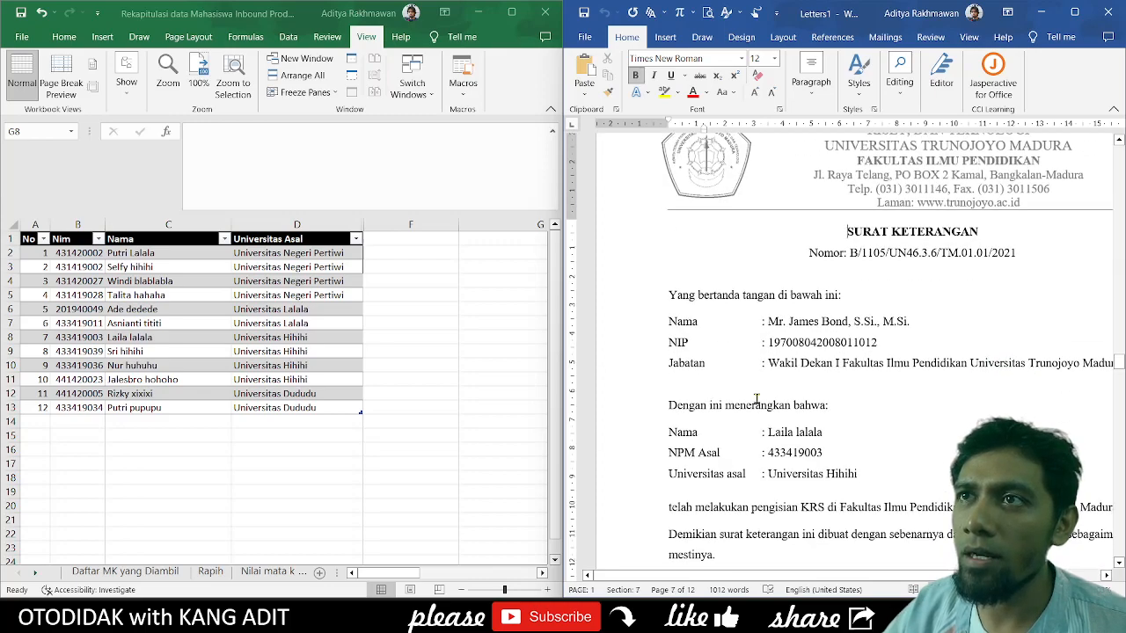
{"action": "key", "text": "ctrl+Page_Down"}
{"action": "key", "text": "ctrl+Page_Down"}
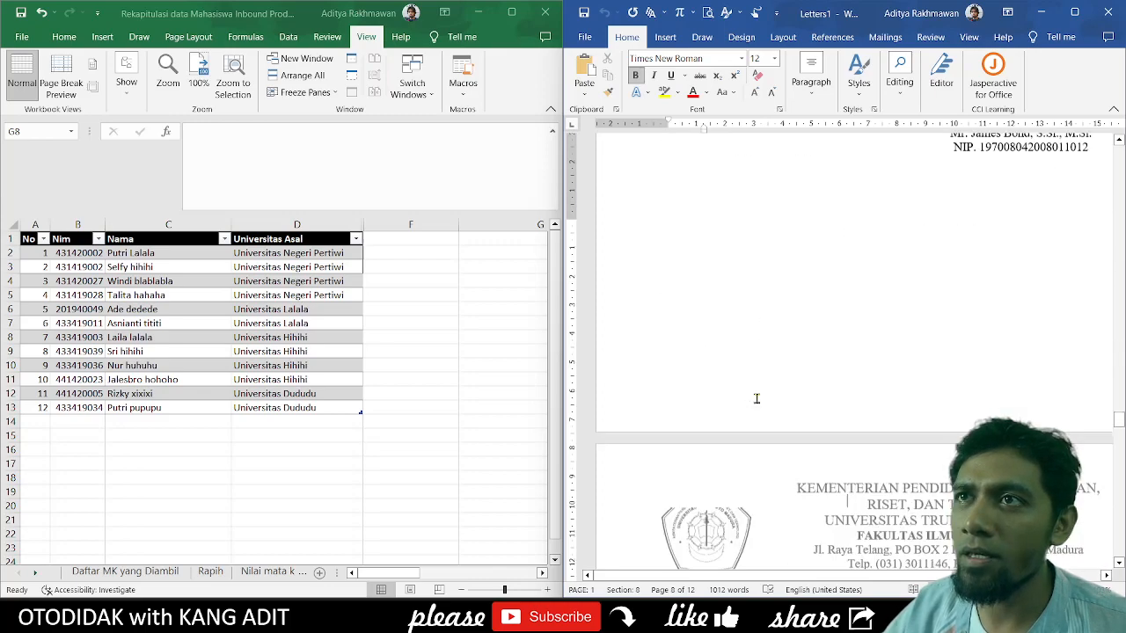
{"action": "key", "text": "ctrl+Page_Down"}
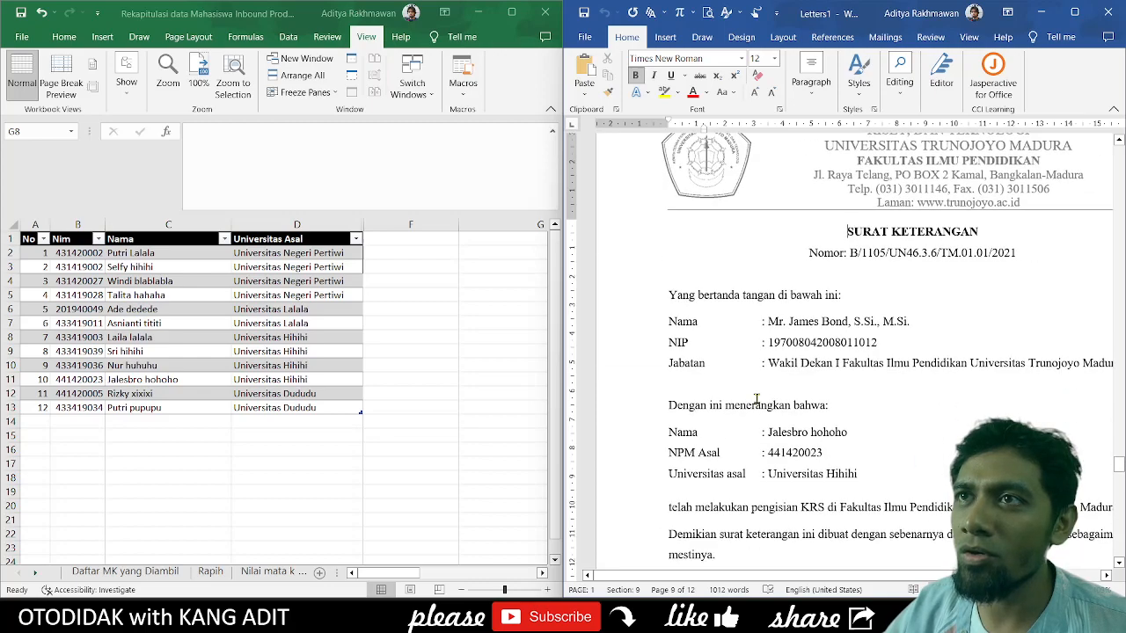
{"action": "key", "text": "ctrl+Page_Down"}
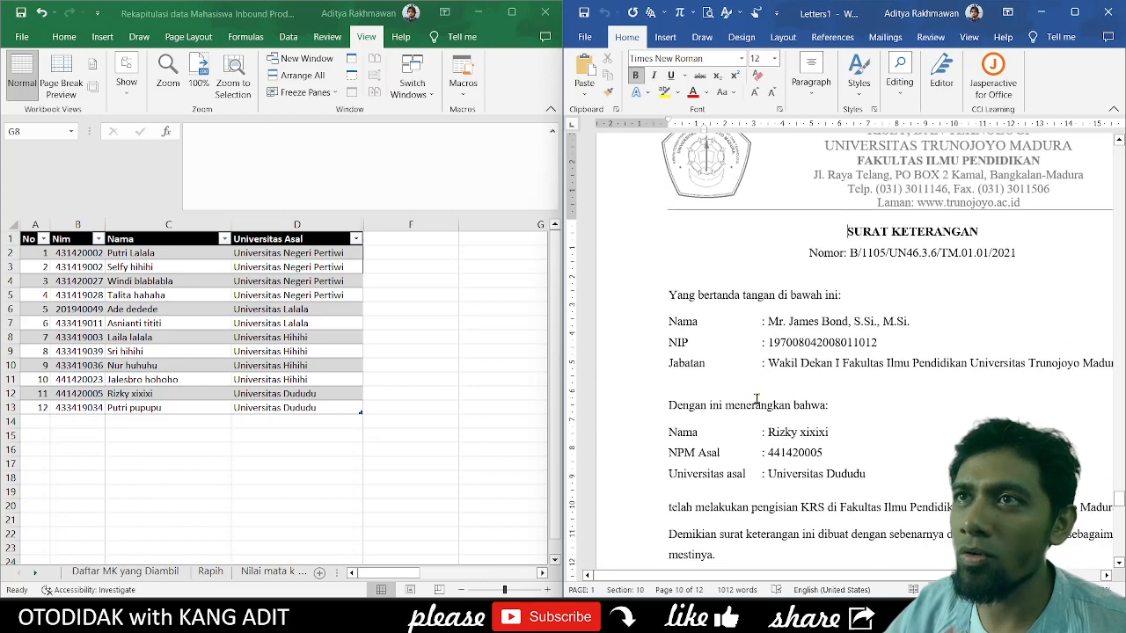
{"action": "key", "text": "ctrl+Page_Down"}
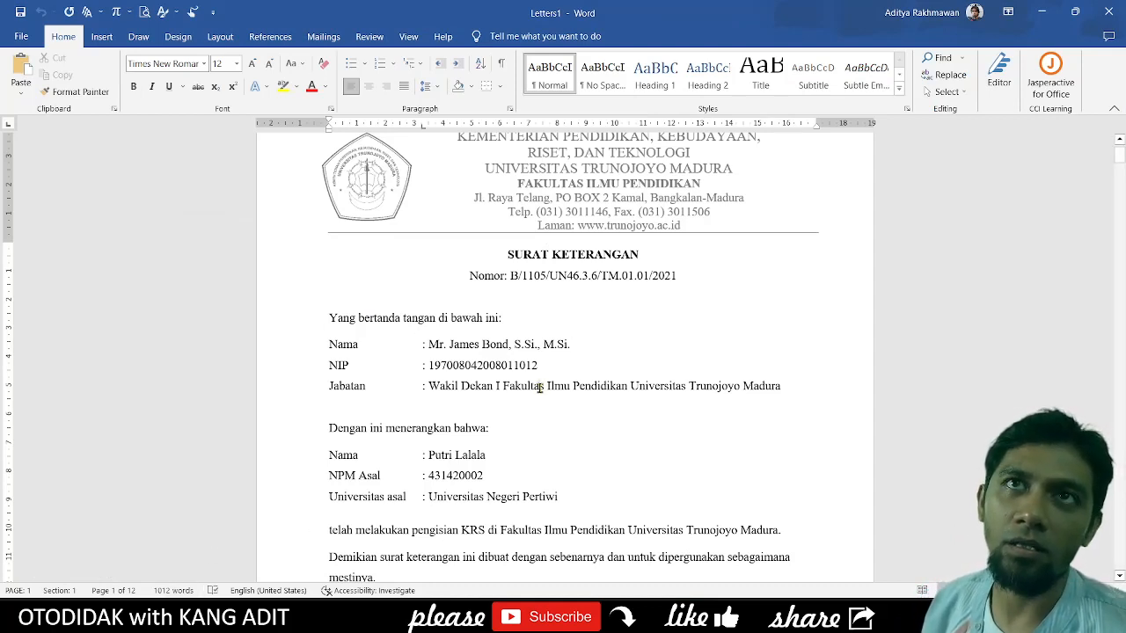
- Check the print preview of the merged letters, then return to the first letter without printing
{"action": "key", "text": "ctrl+p"}
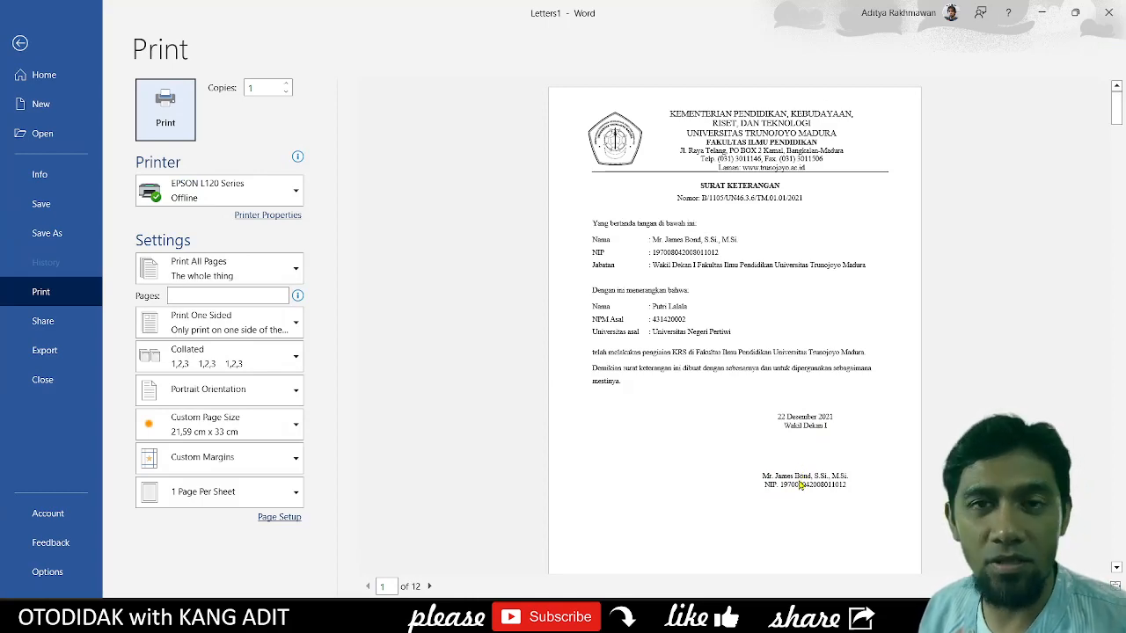
{"action": "key", "text": "Escape"}
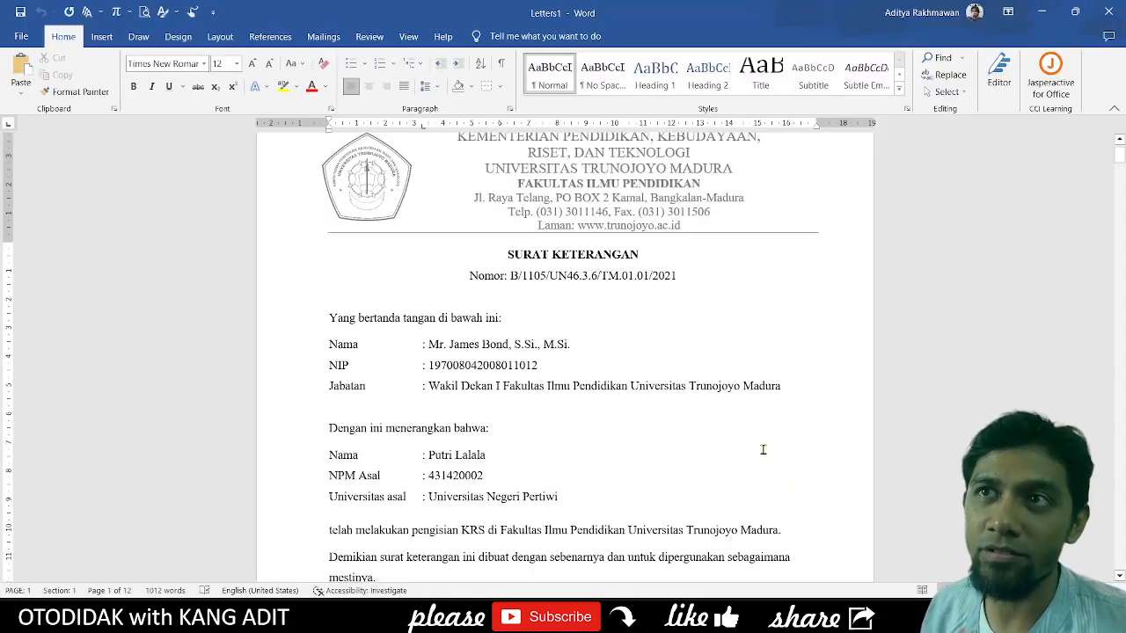
{"action": "scroll", "coordinate": [759, 449], "scroll_direction": "down", "scroll_amount": 3}
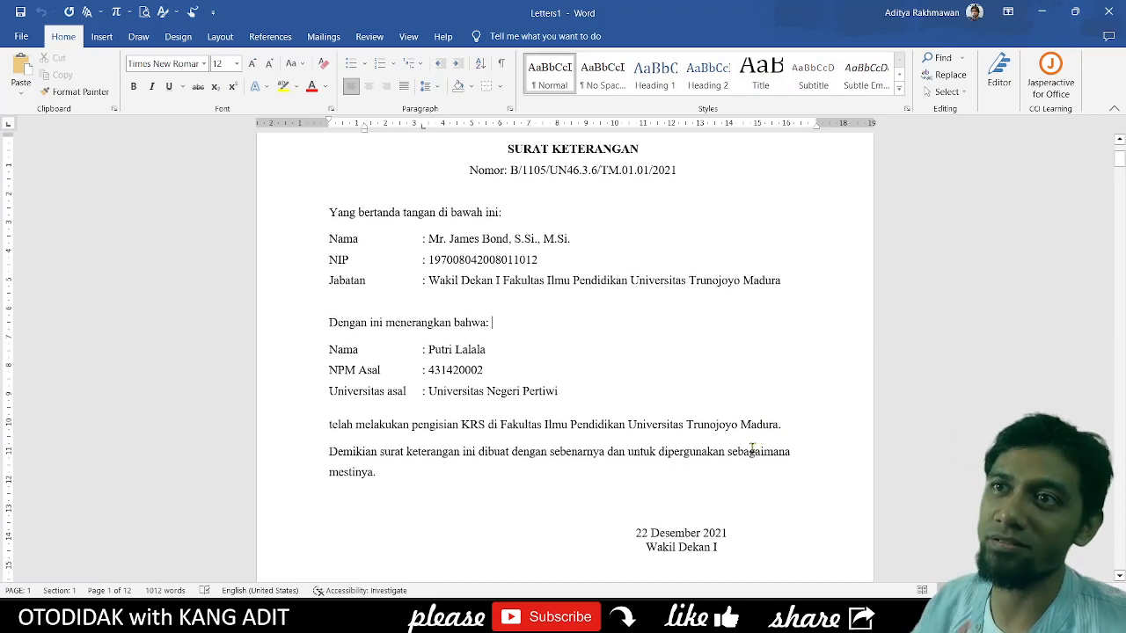